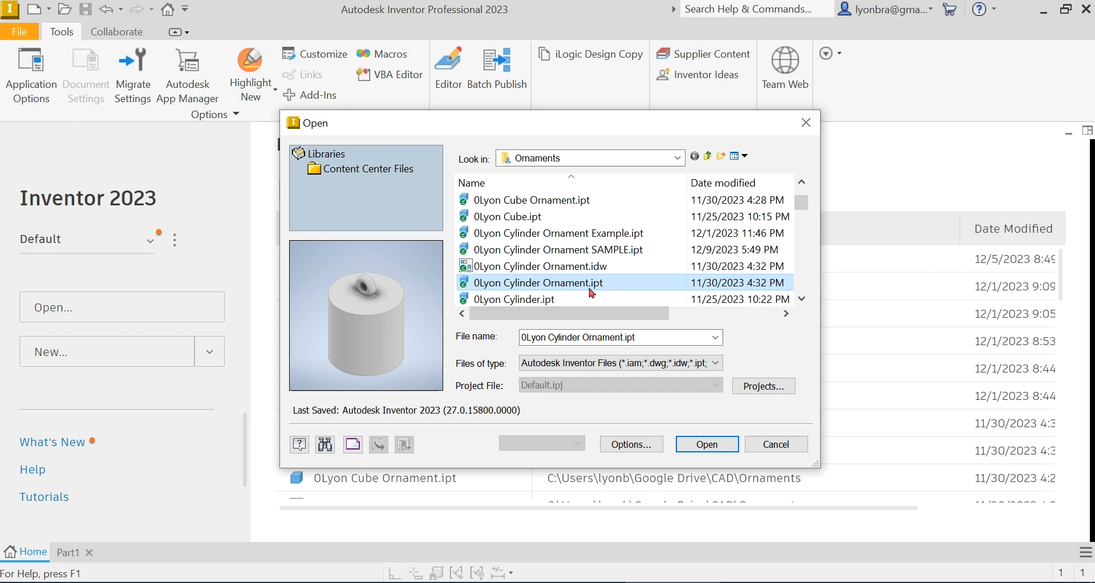
Open 0Lyon Cylinder Ornament.ipt and switch the sketch command to 2D Sketch
click(718, 444)
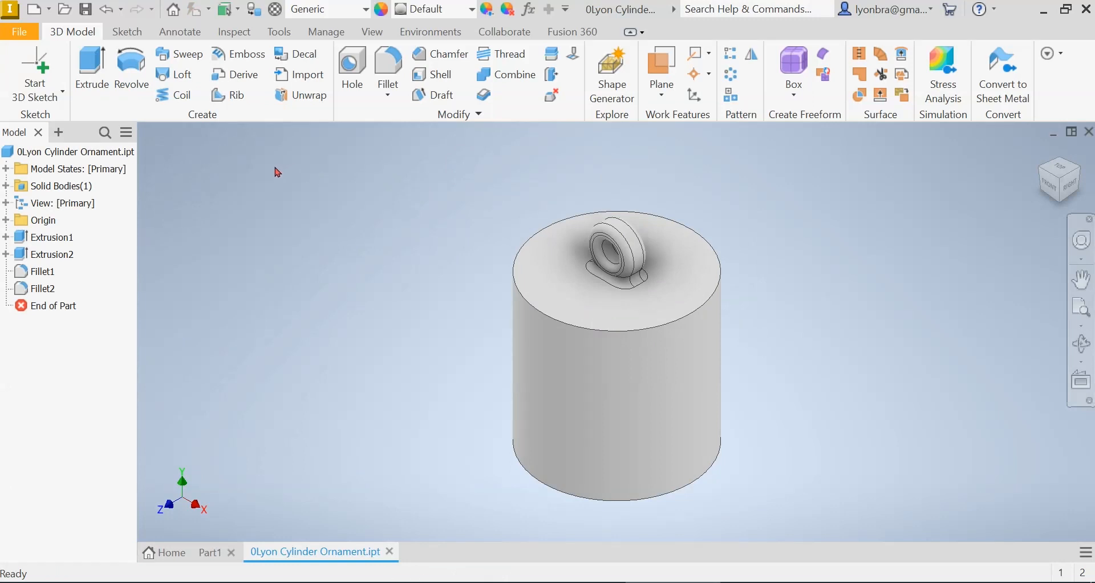
click(62, 90)
click(34, 119)
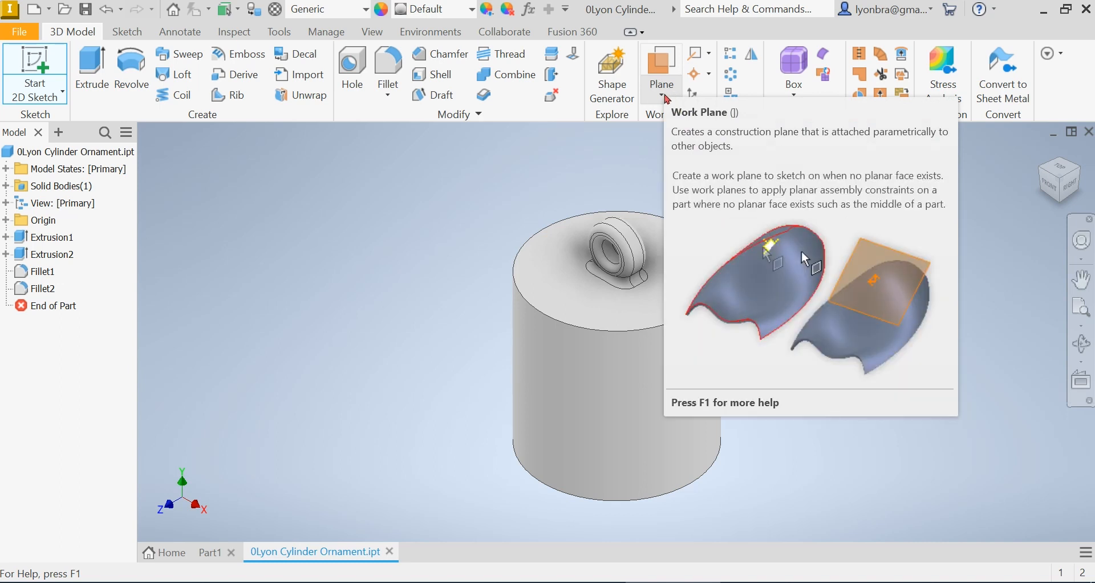
Create a work plane tangent to the cylinder's side surface and parallel to the XY Plane
click(666, 98)
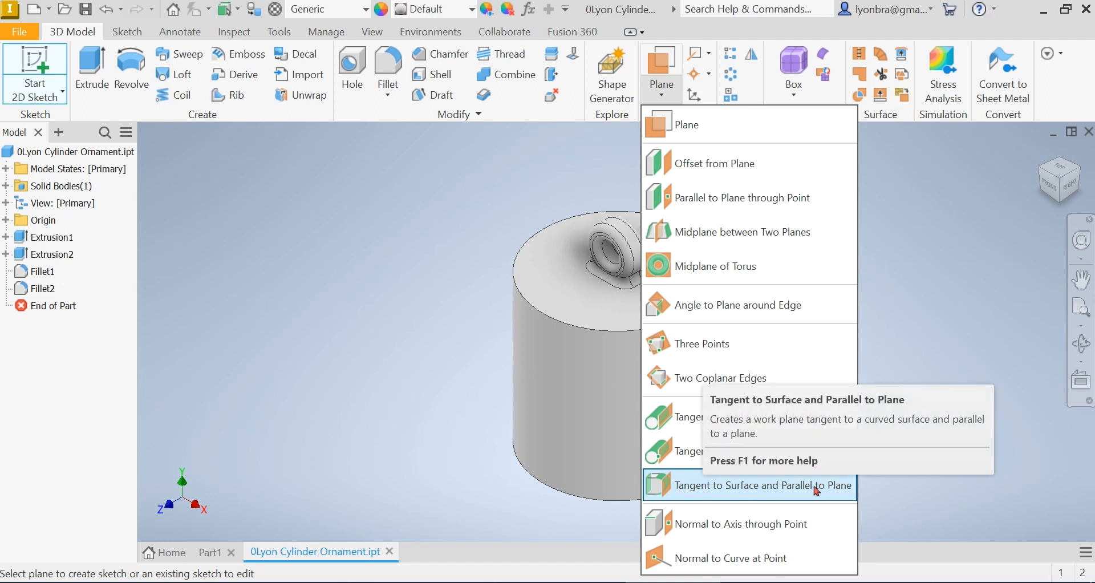
click(769, 487)
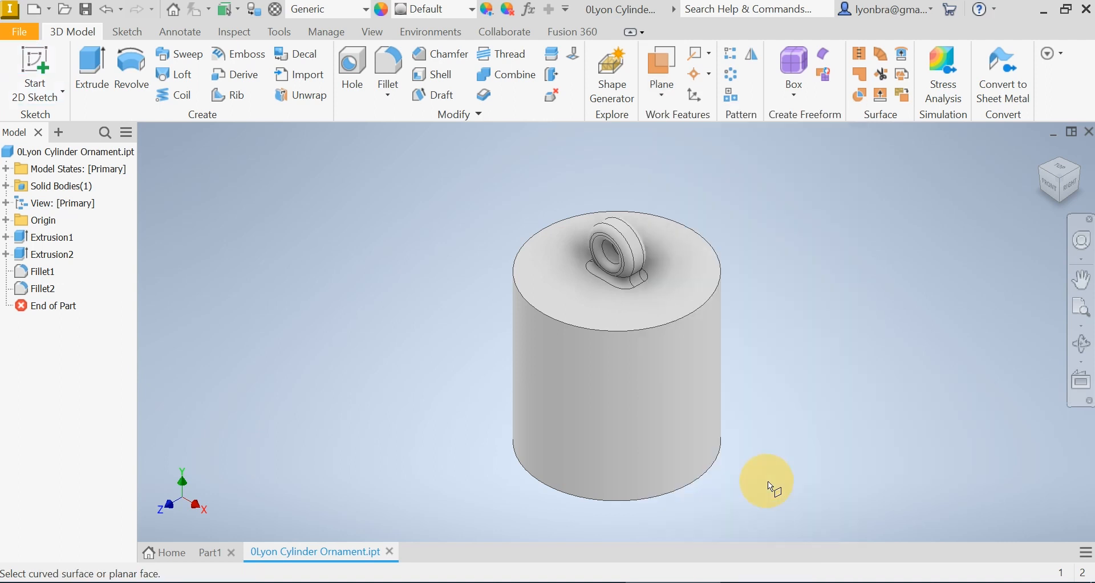
click(543, 360)
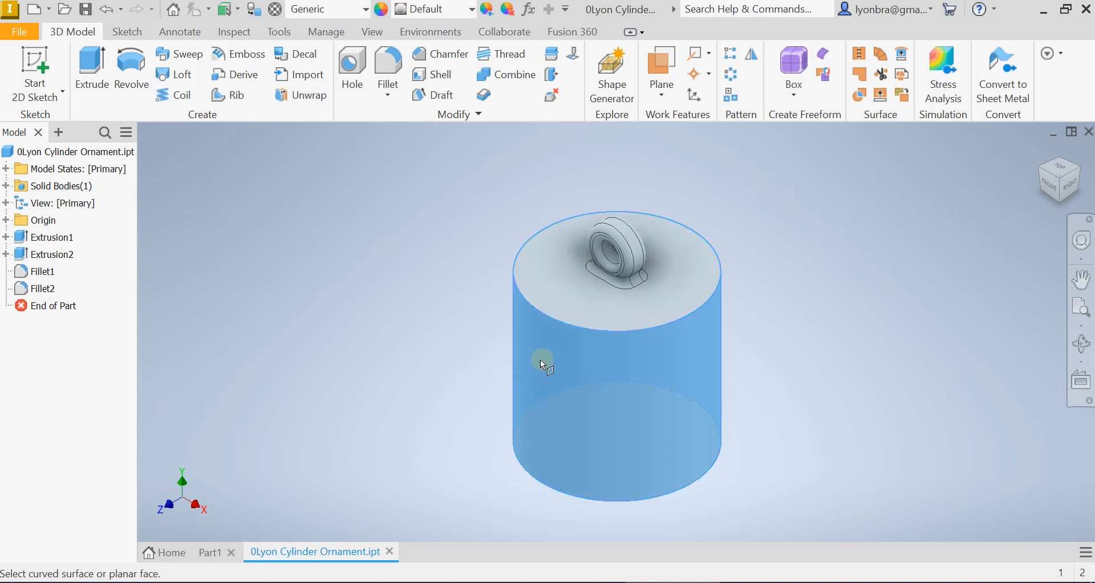
click(6, 220)
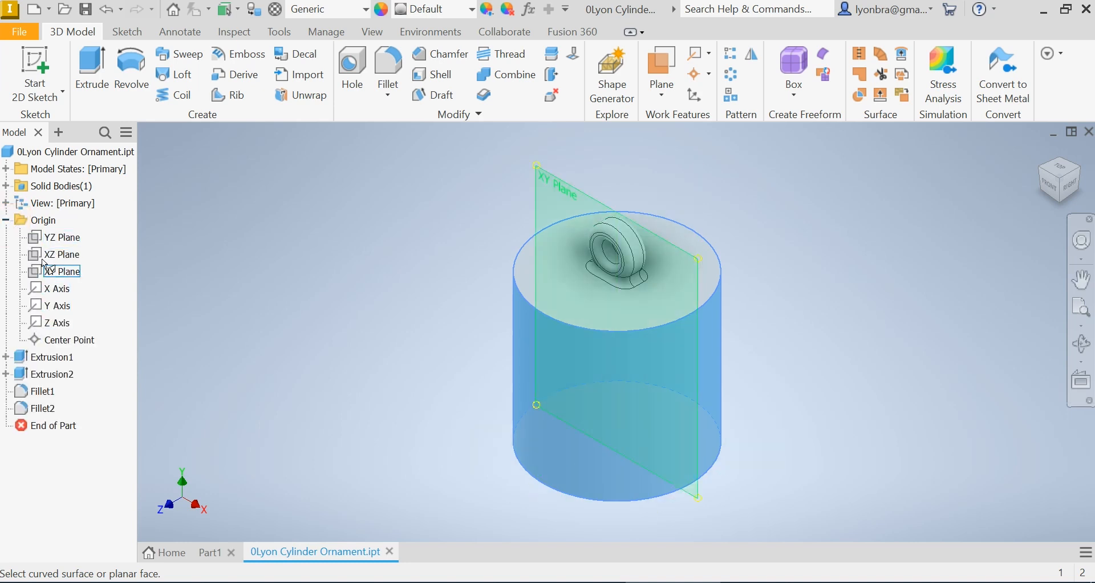
click(62, 273)
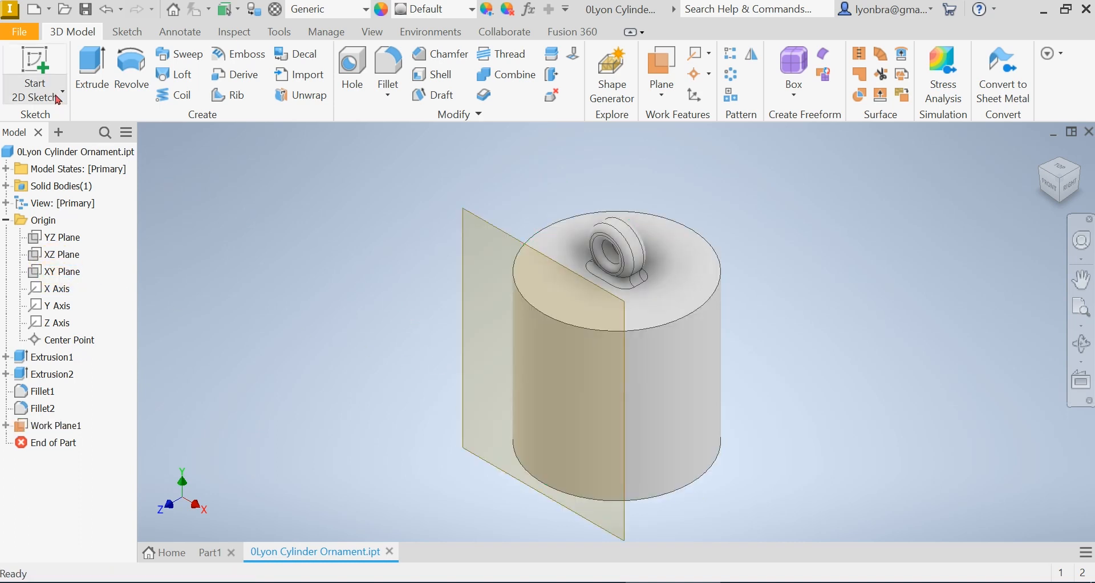
Start a 2D sketch on the new work plane and zoom to fit the whole part
click(36, 63)
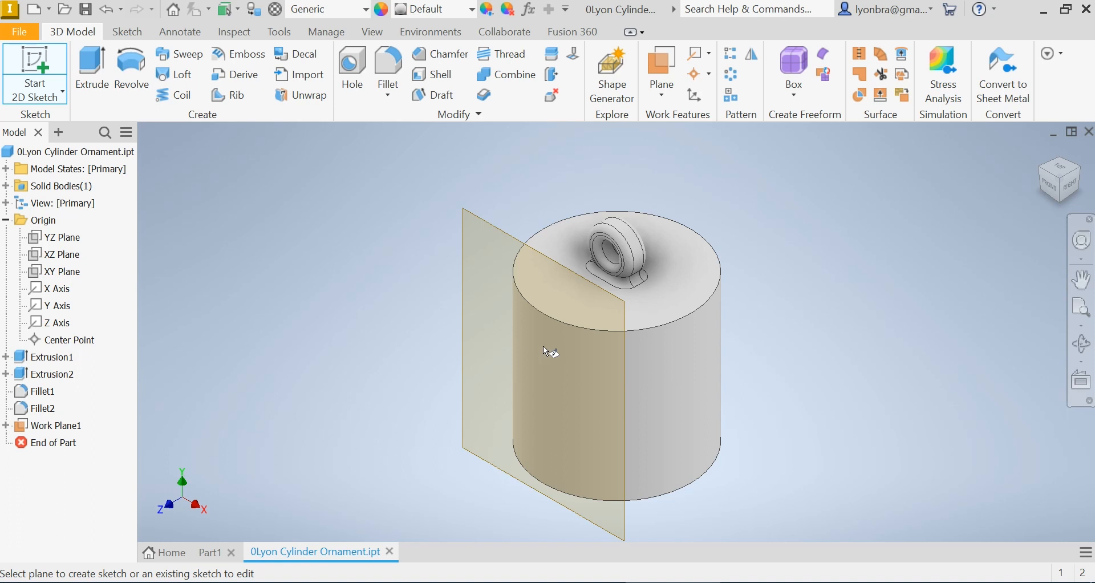
click(500, 234)
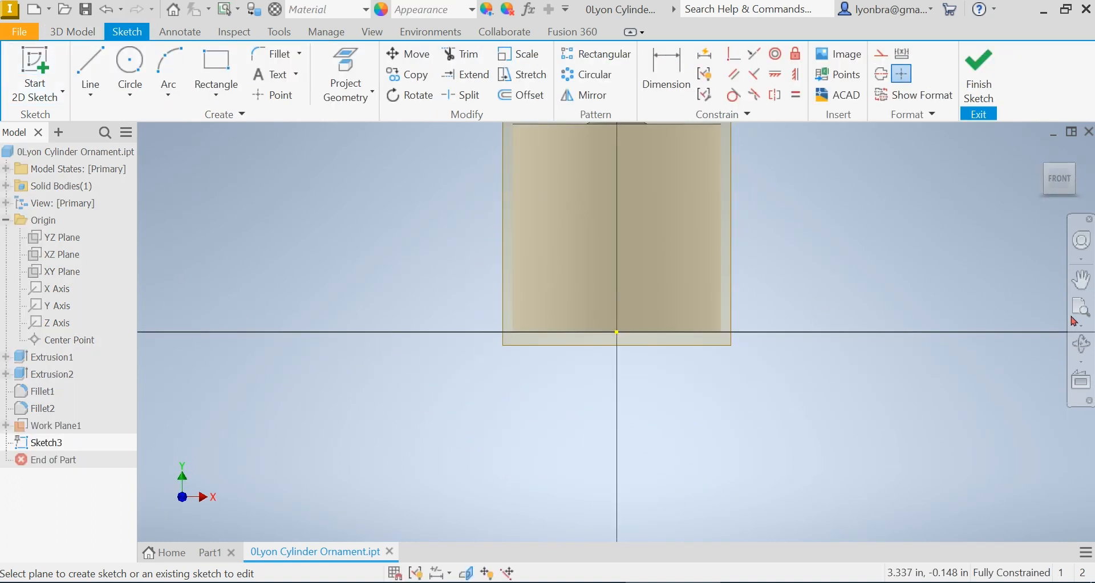
click(1077, 308)
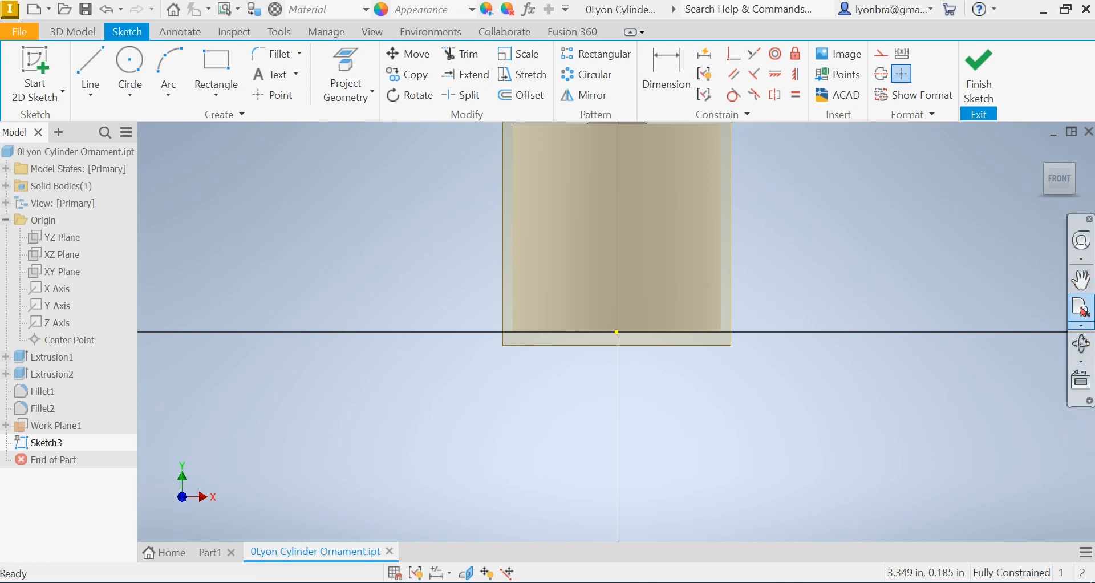
click(1079, 306)
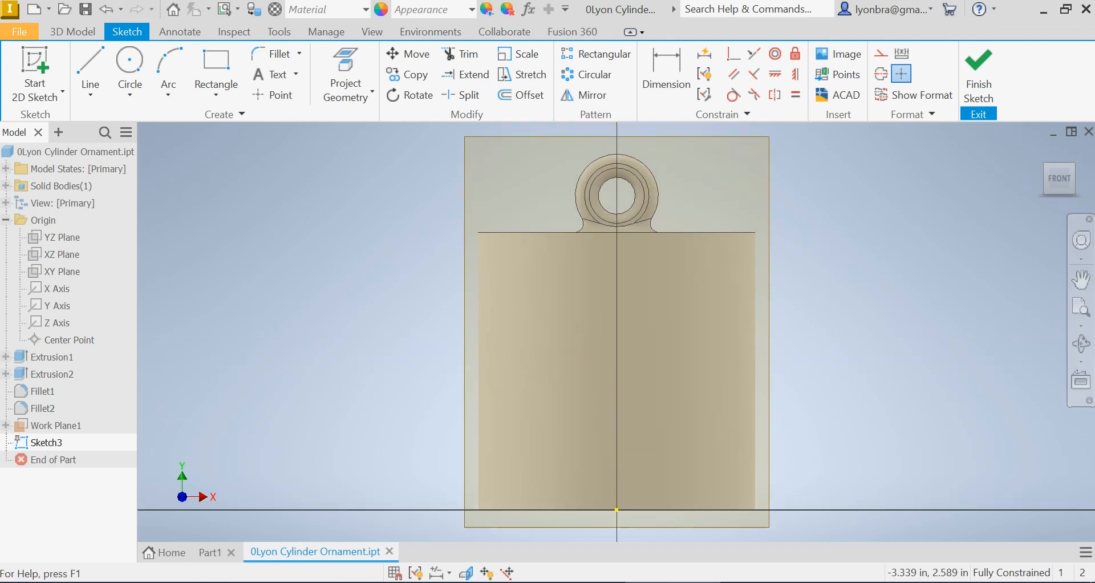
Place sketch text reading Example on the cylinder's sketch
click(274, 74)
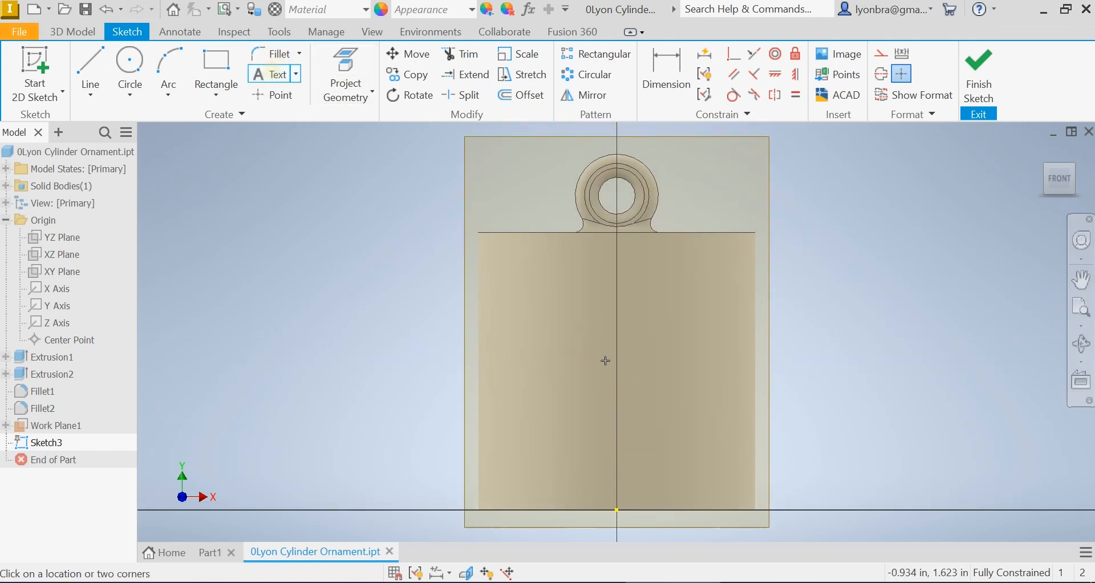
click(542, 367)
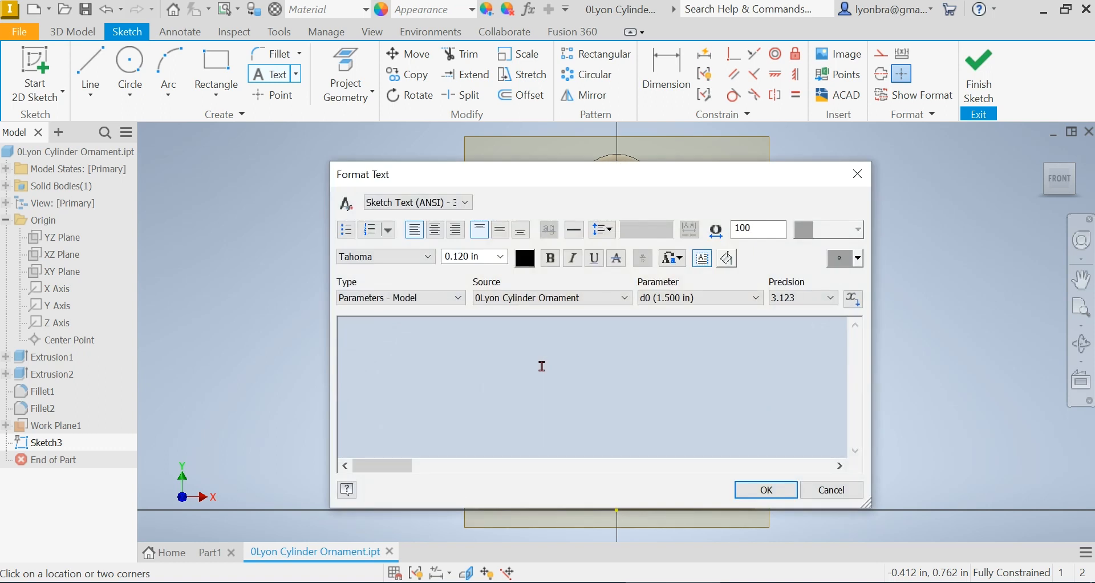
text(Eaxample)
click(350, 324)
key(BackSpace)
key(ctrl+a)
Format the text as bold with a height of 0.400 in
click(549, 258)
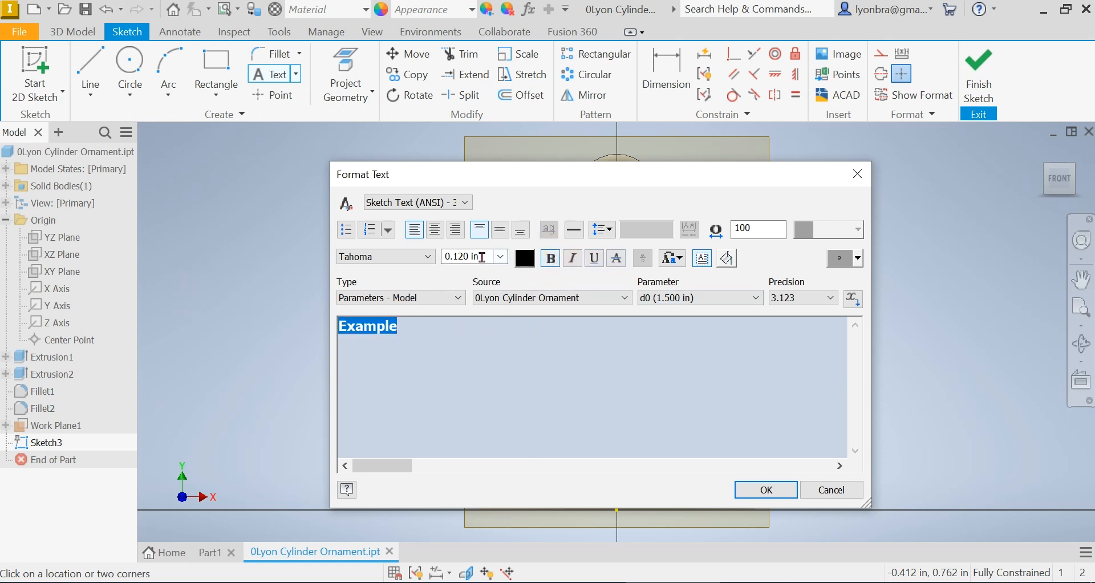
click(482, 257)
text(.4)
click(599, 348)
click(765, 489)
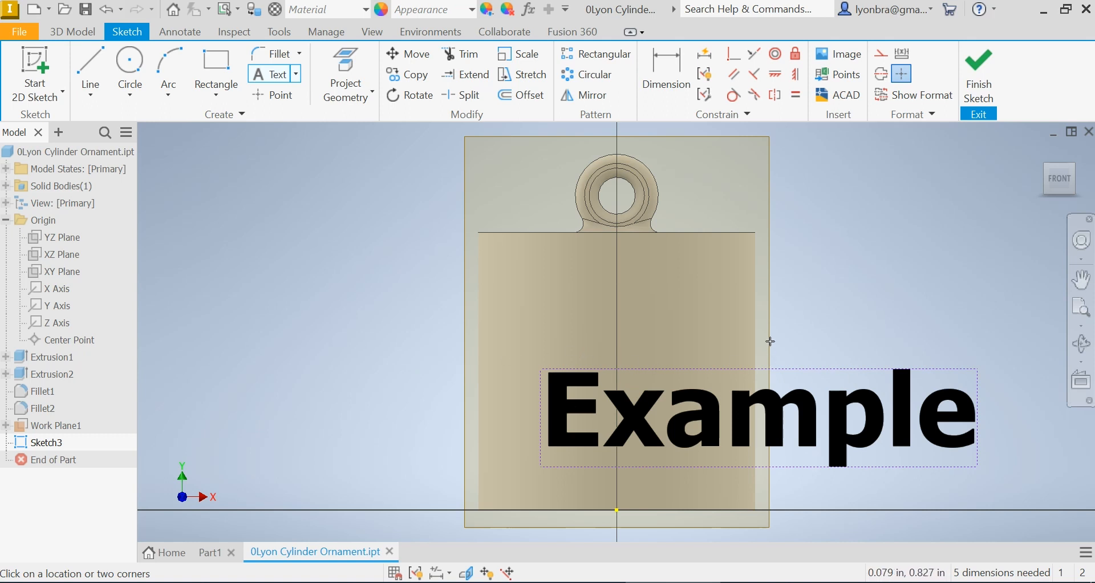
Edit the text to use center and middle justification
key(Escape)
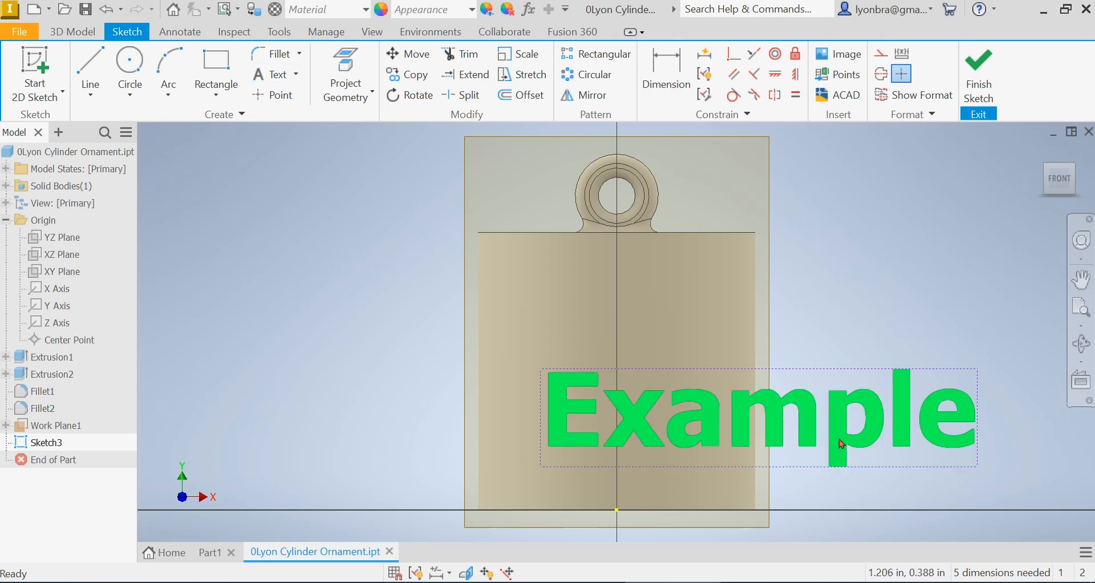
click(839, 443)
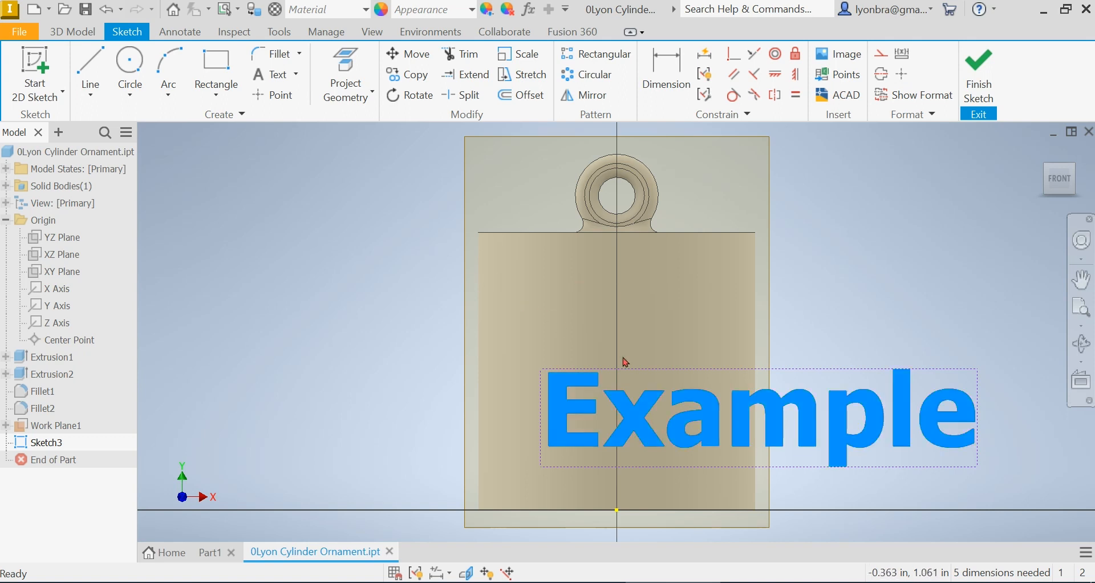
double_click(686, 416)
drag(553, 342, 254, 331)
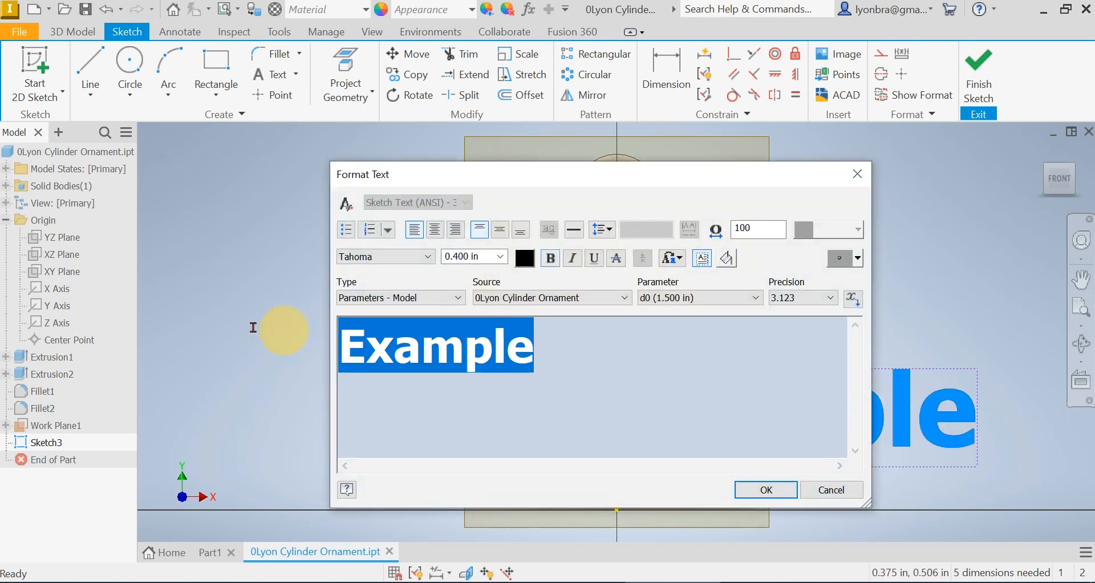
click(436, 231)
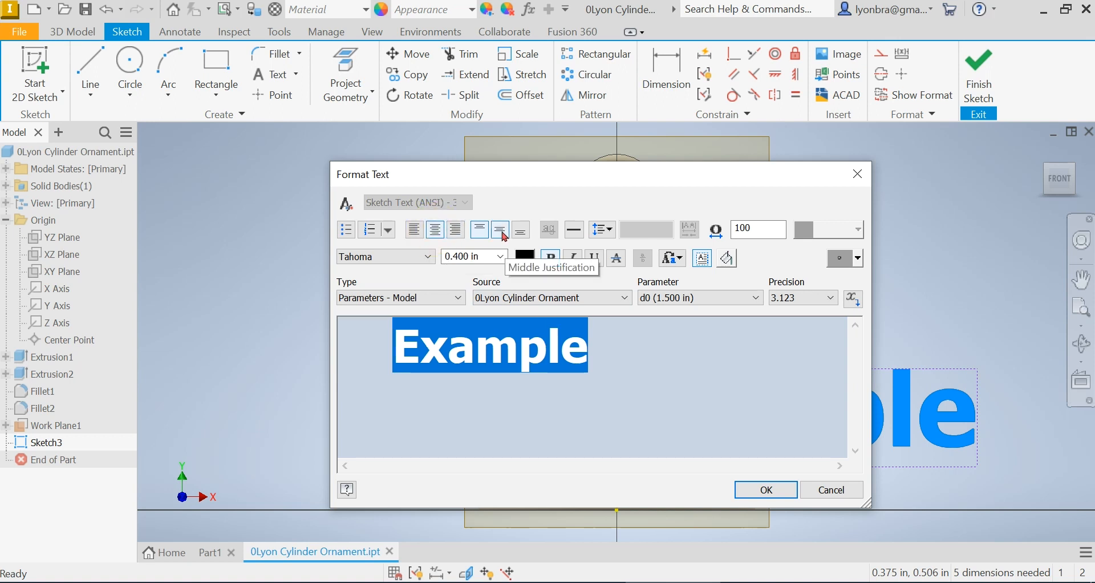
click(502, 231)
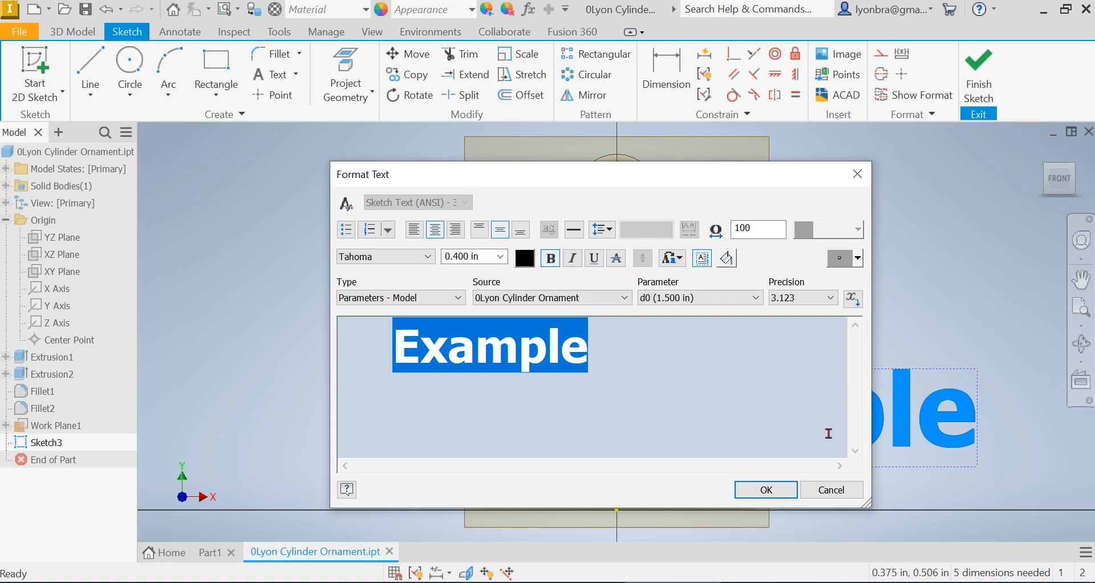
click(776, 489)
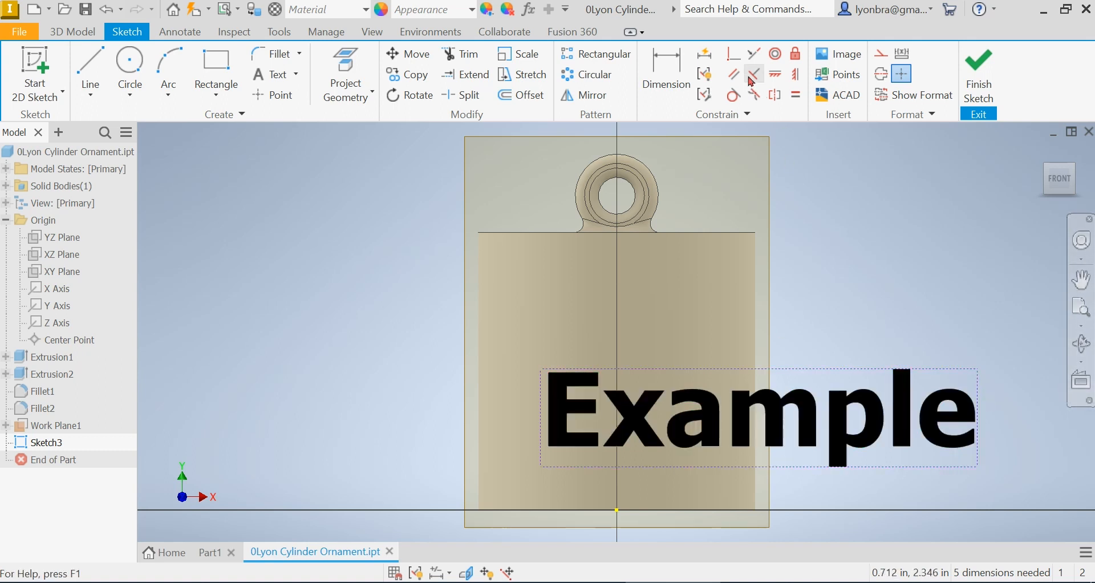
Constrain the text's top center point vertically to the sketch origin
click(795, 75)
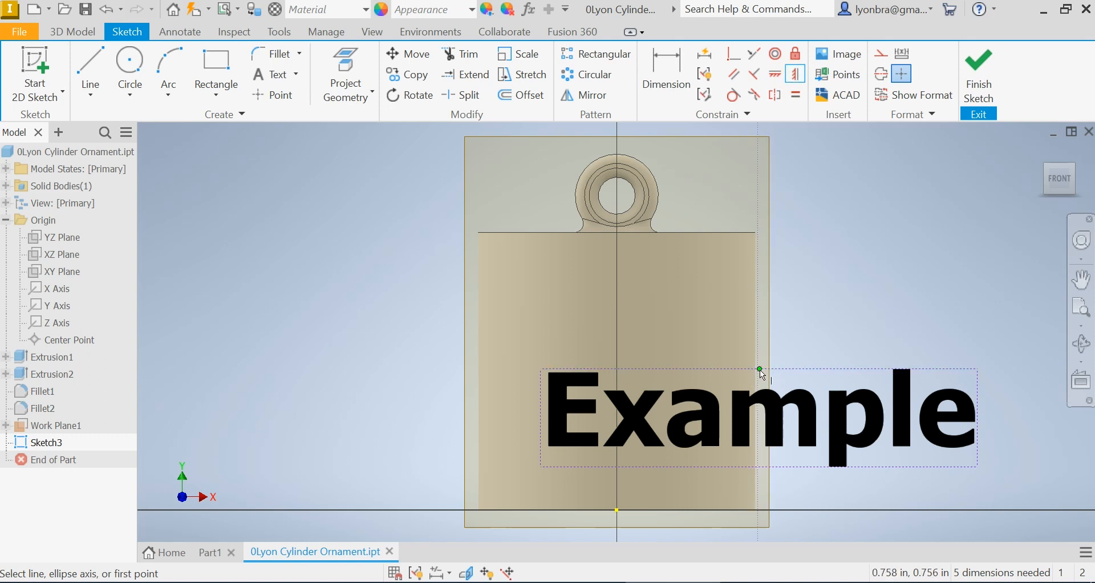
click(759, 369)
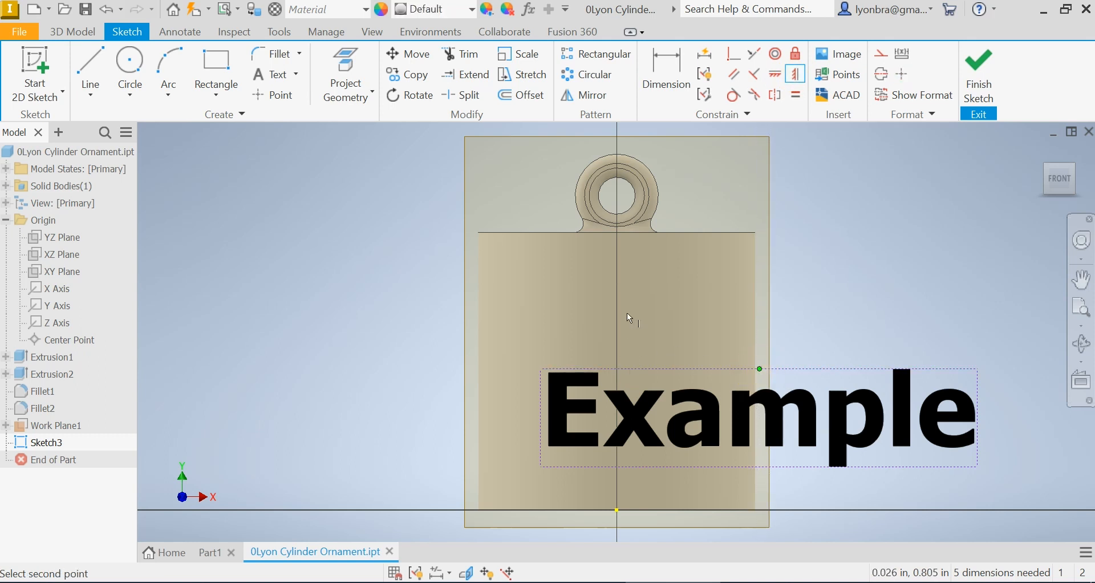
click(616, 511)
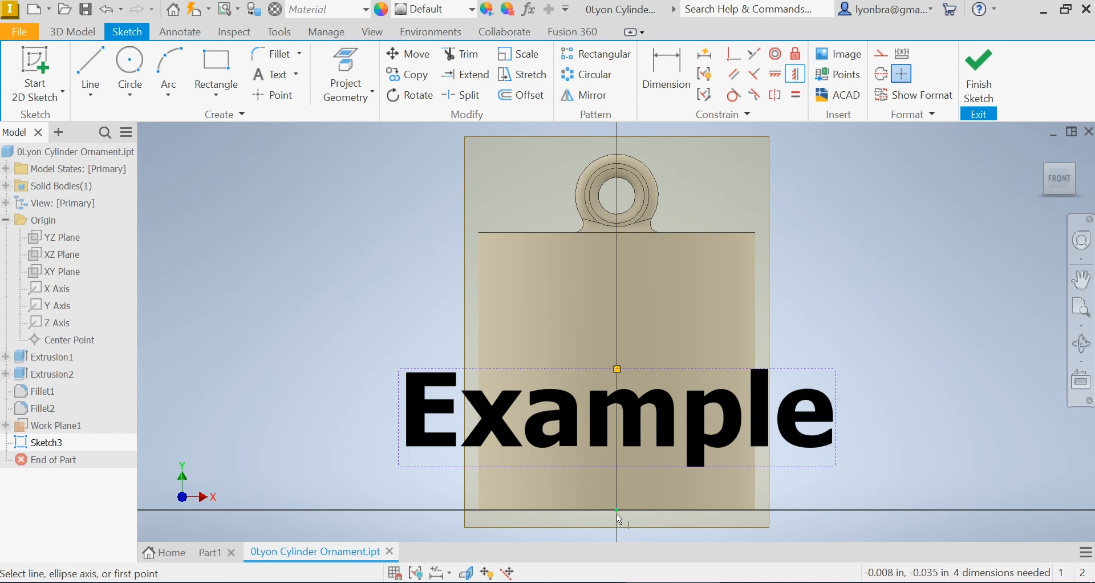
Move the text slightly higher on the cylinder and finish the sketch
click(667, 66)
key(Escape)
click(734, 427)
drag(734, 428, 735, 393)
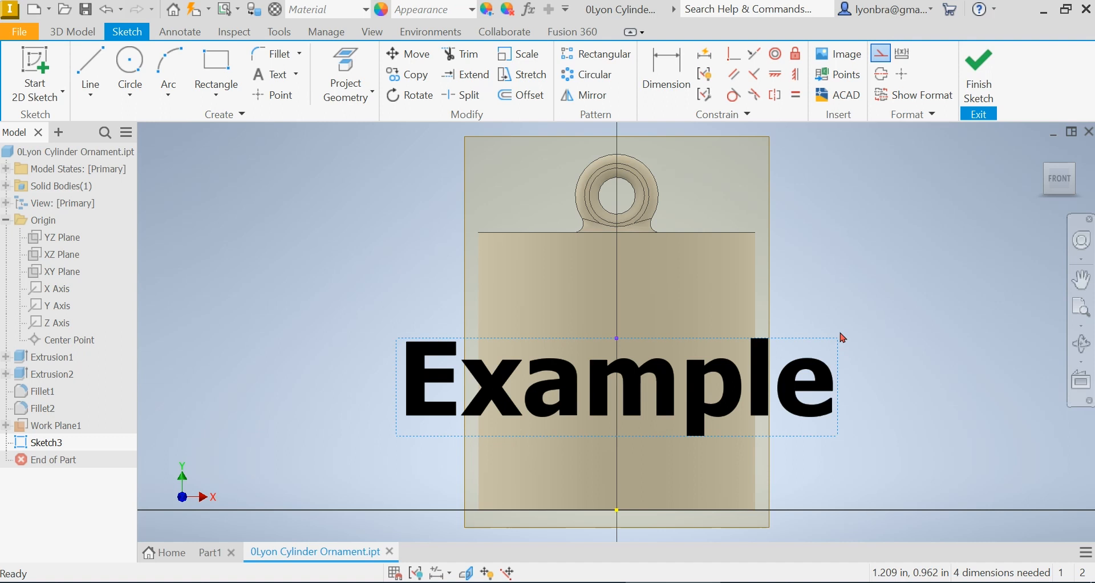
click(981, 62)
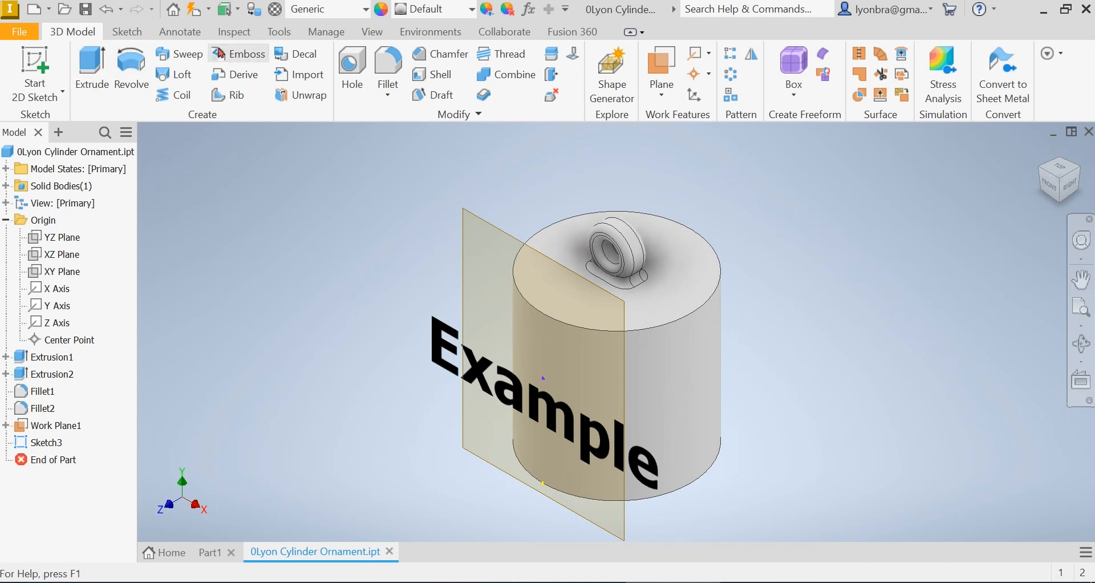
Start an Emboss using the Example text as profile, wrapped to the cylinder's side face
click(221, 54)
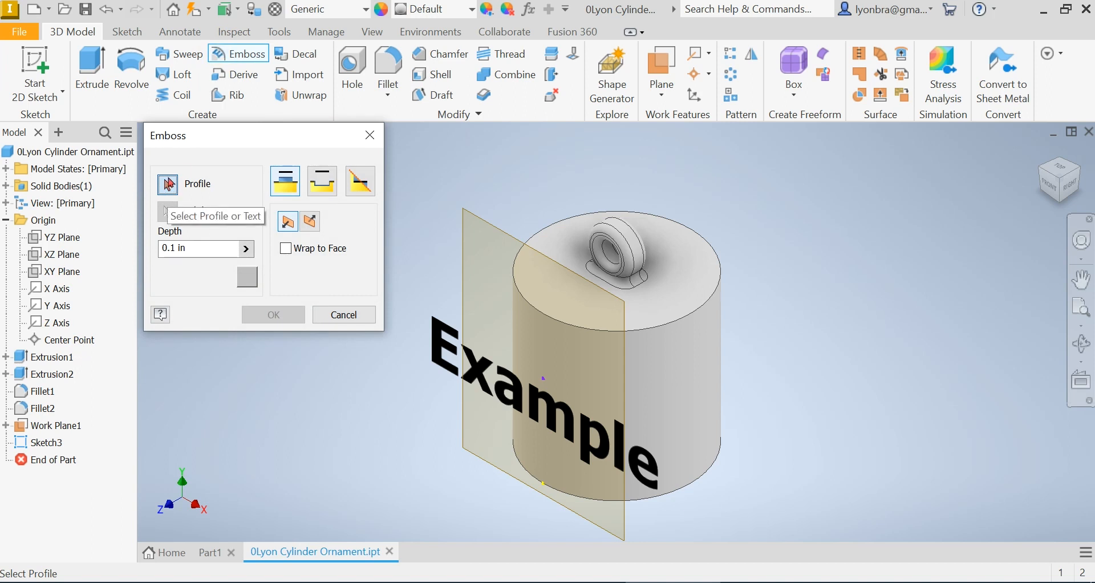
click(517, 390)
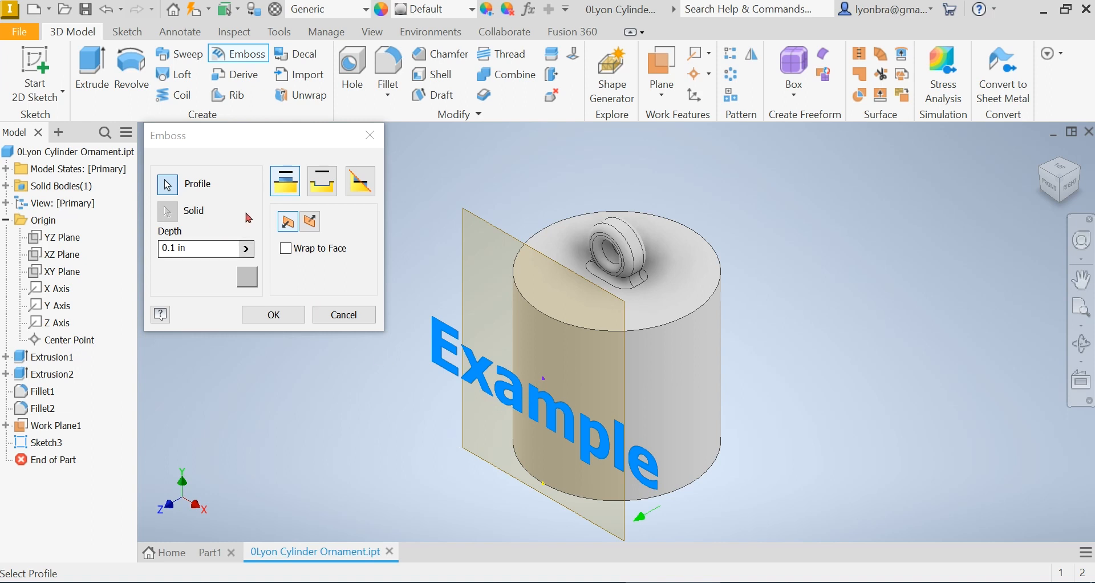
click(286, 249)
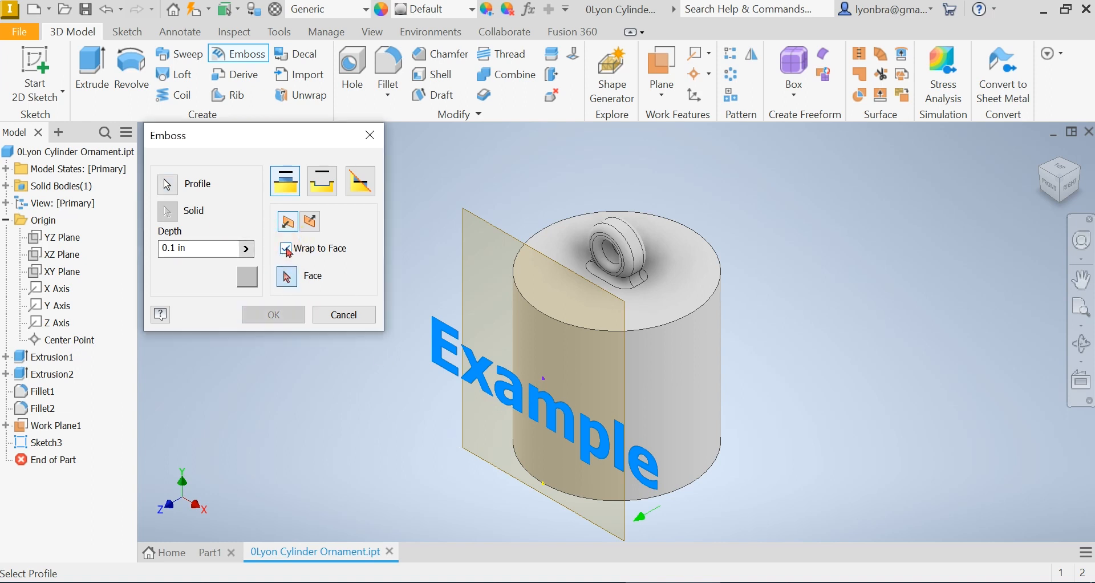
click(637, 376)
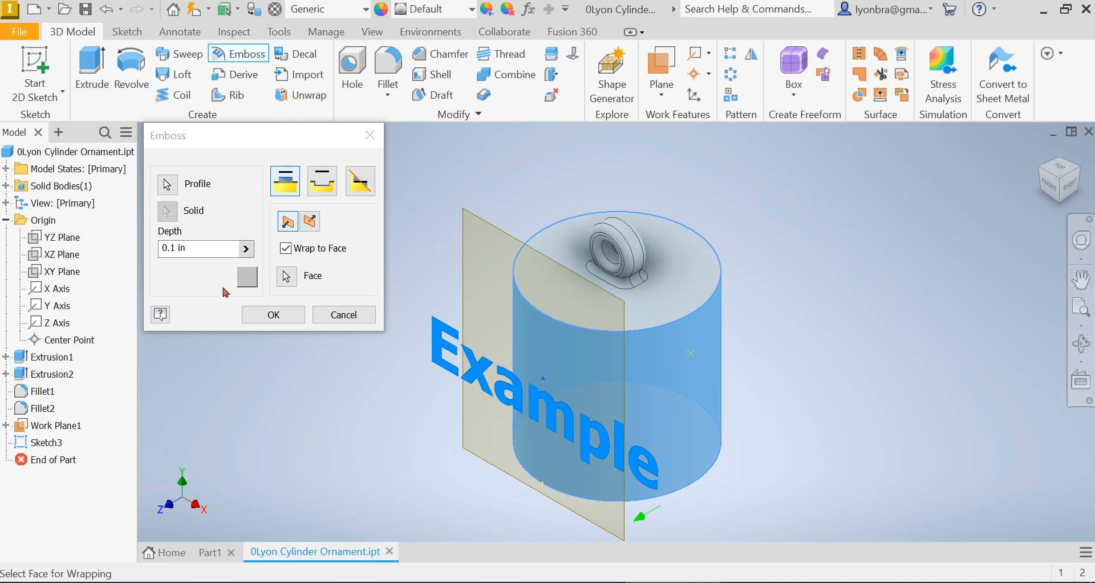
Engrave the text from the face with a depth of 0.02 in
click(331, 187)
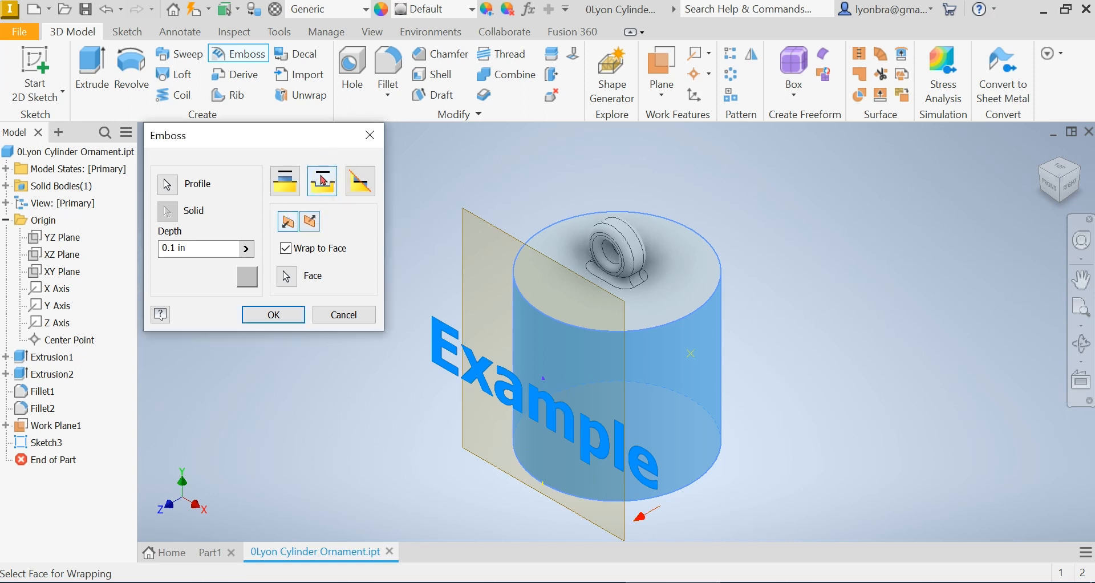
click(197, 244)
drag(184, 245, 104, 263)
text(.02)
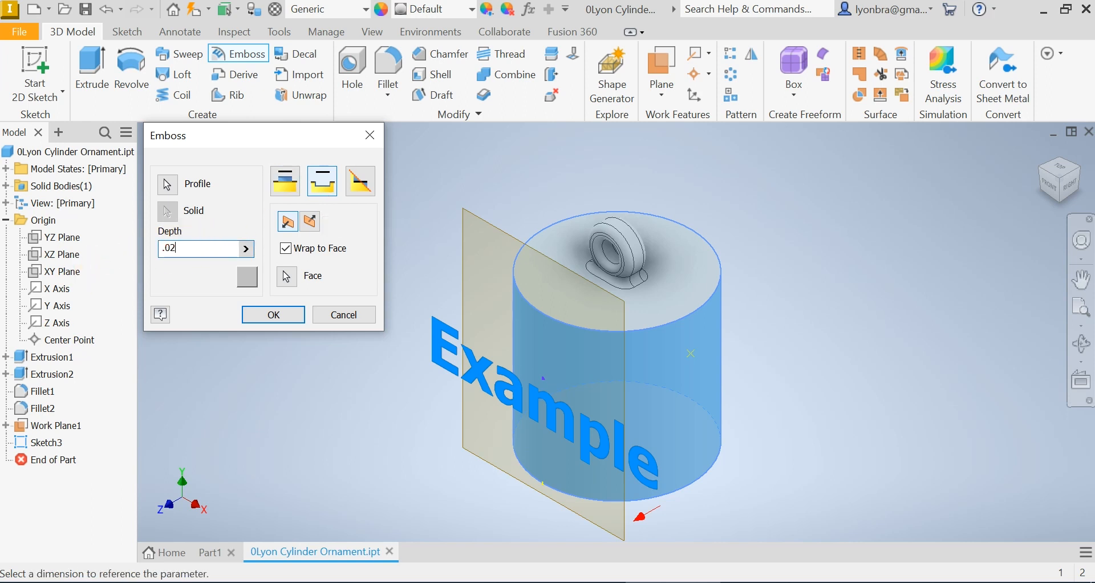
click(283, 310)
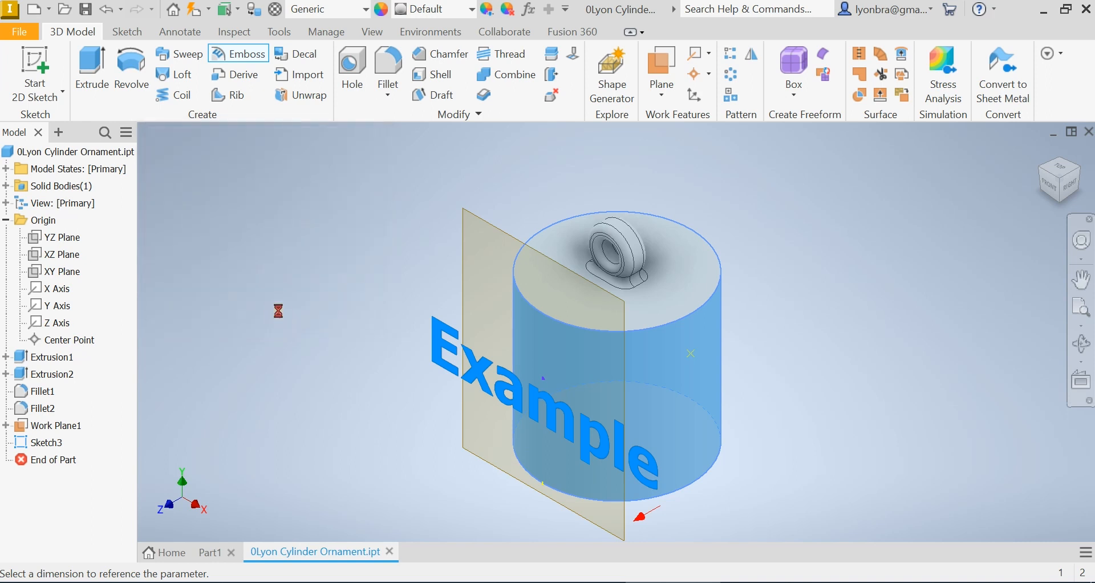
Orbit and reset the view to examine the engraved text on the cylinder
click(1080, 343)
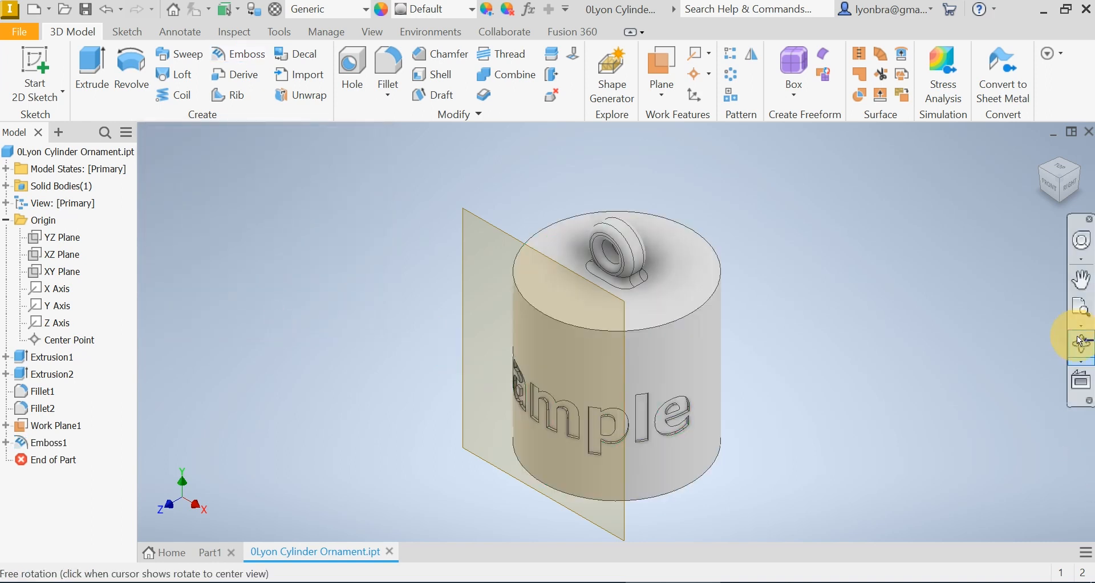
drag(554, 361, 521, 398)
key(Escape)
click(1040, 153)
key(F4)
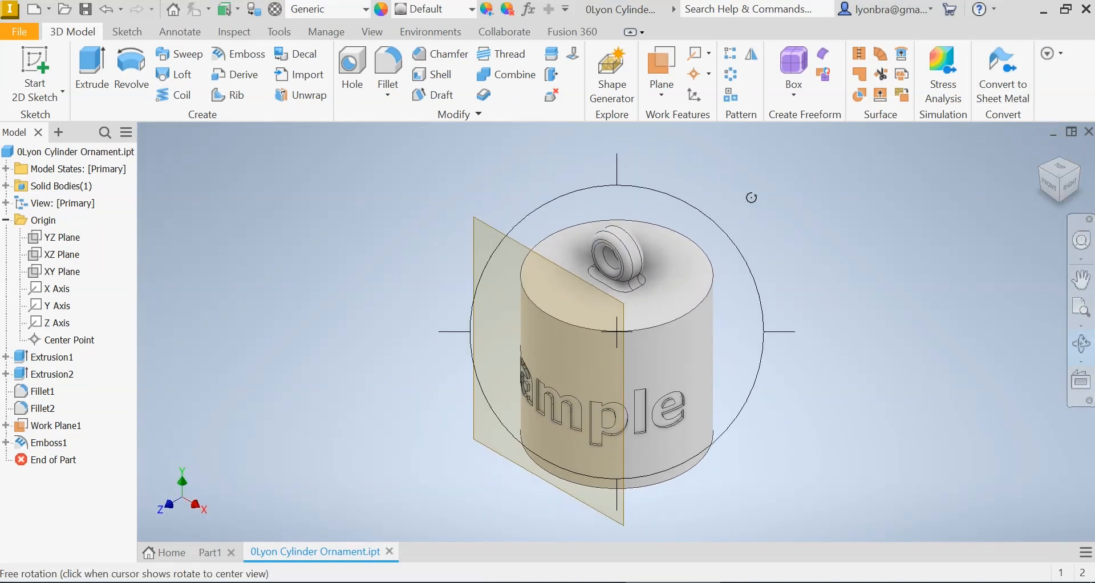
Create a work plane tangent to the cylinder's back side face and parallel to the XY Plane
click(664, 66)
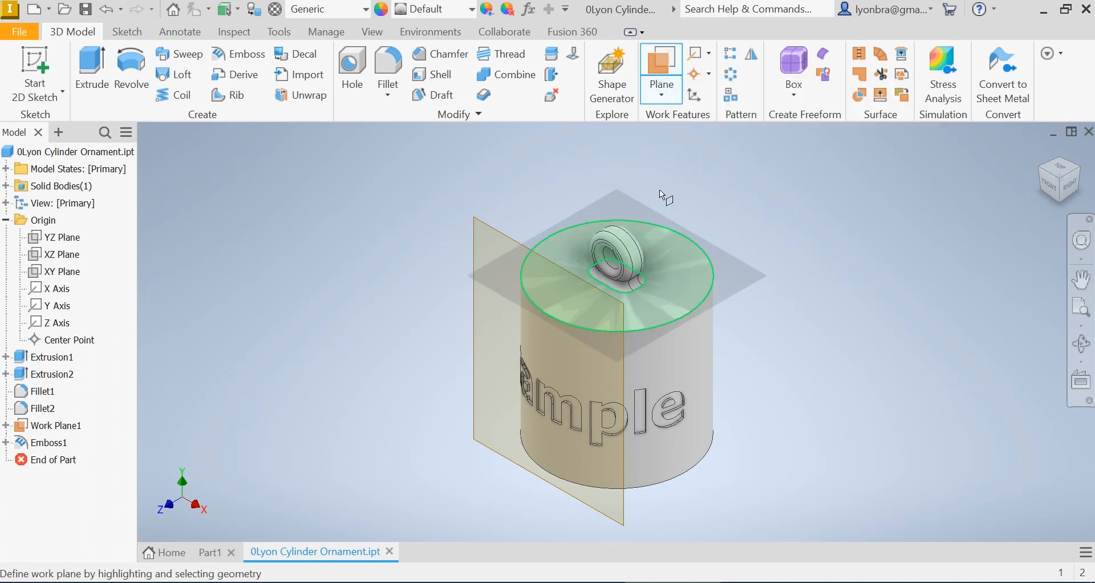
click(660, 96)
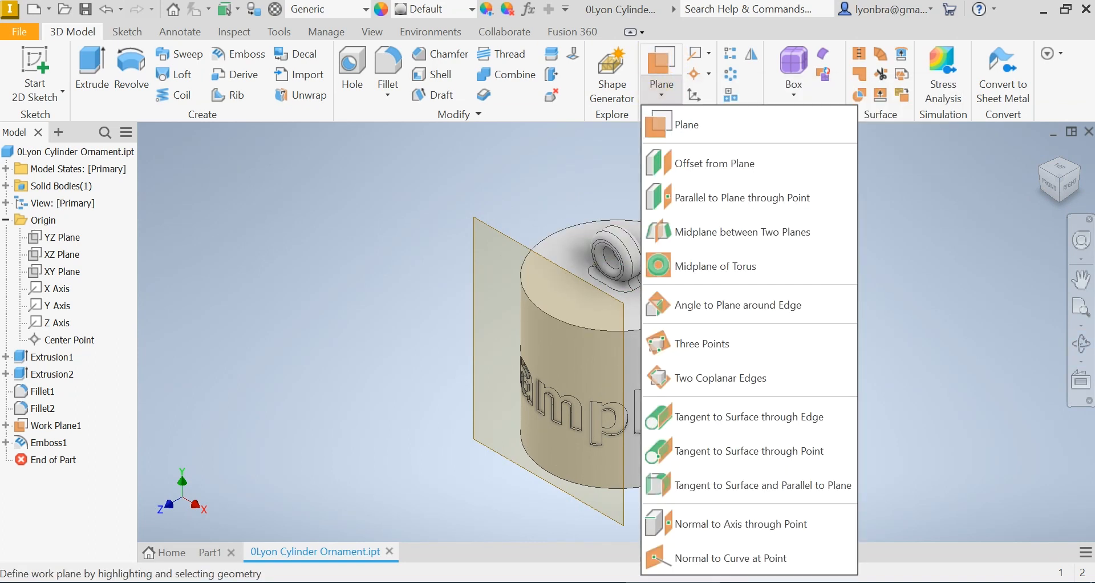
click(777, 485)
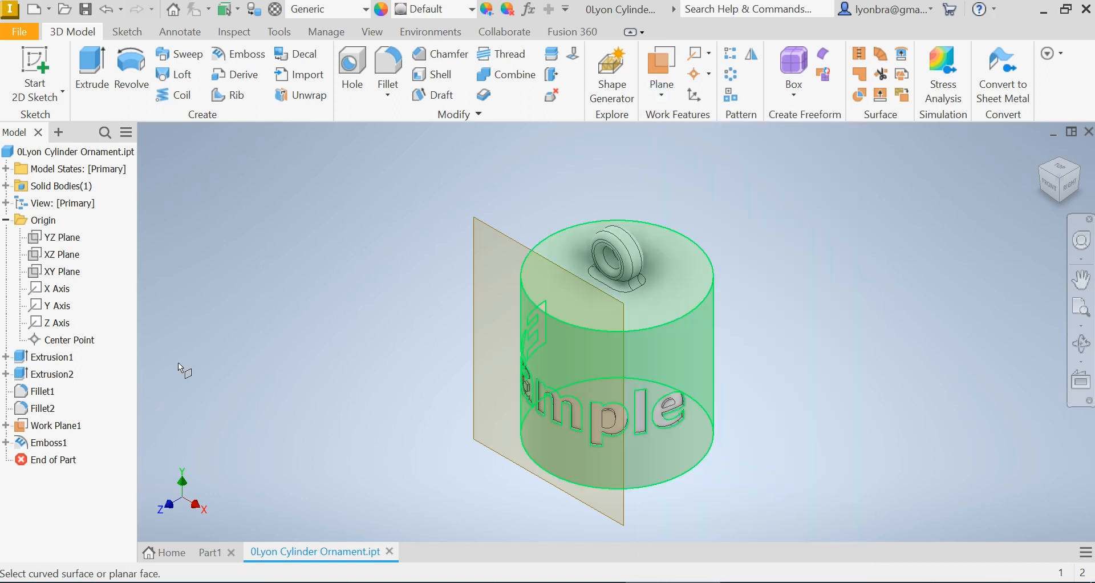
click(54, 272)
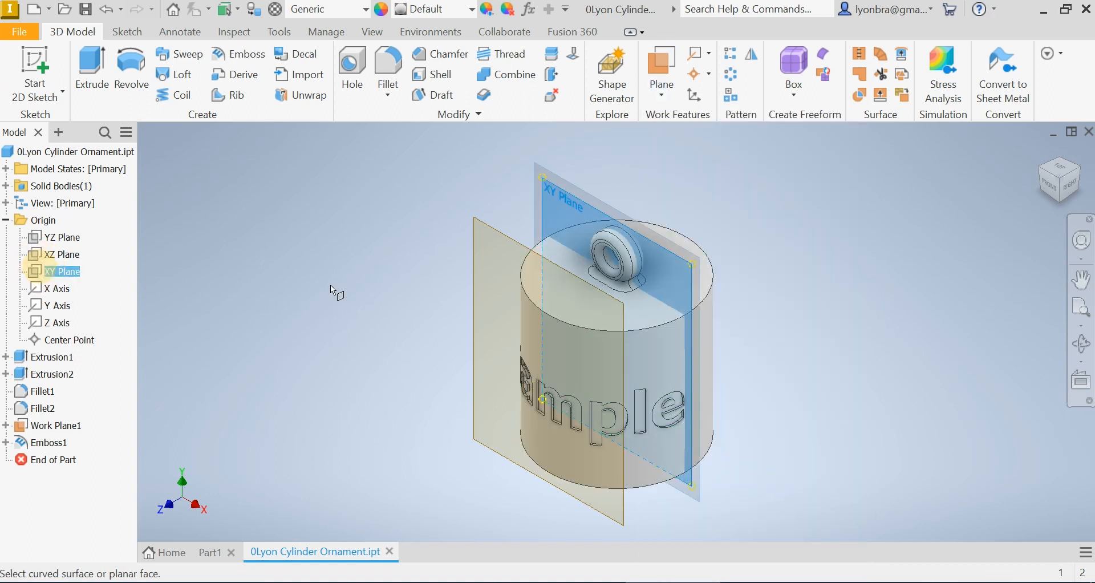
click(707, 255)
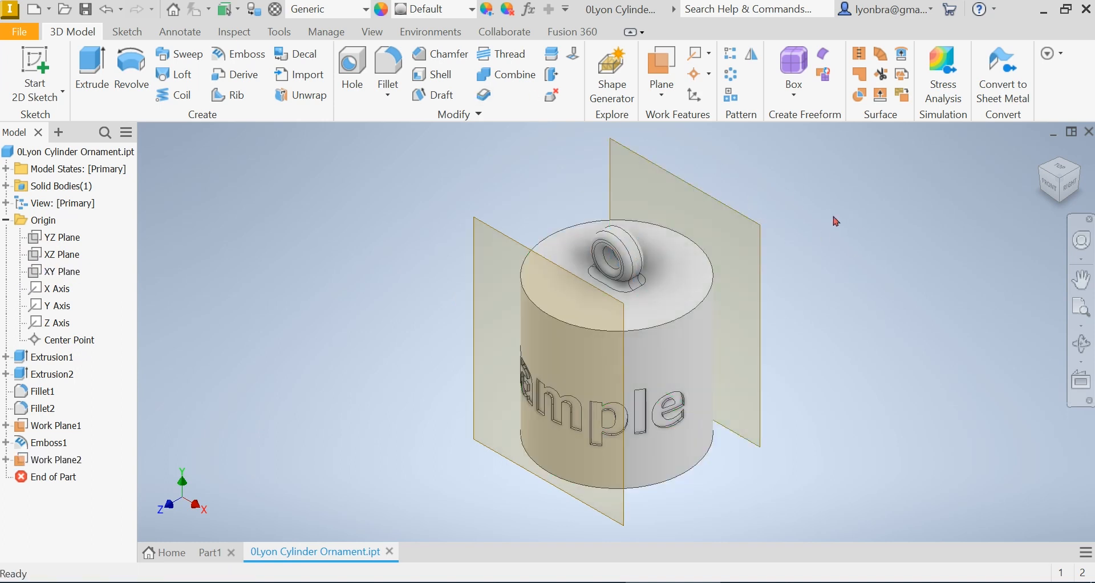
Switch to the back view and start a new 2D sketch on the new work plane
click(1073, 186)
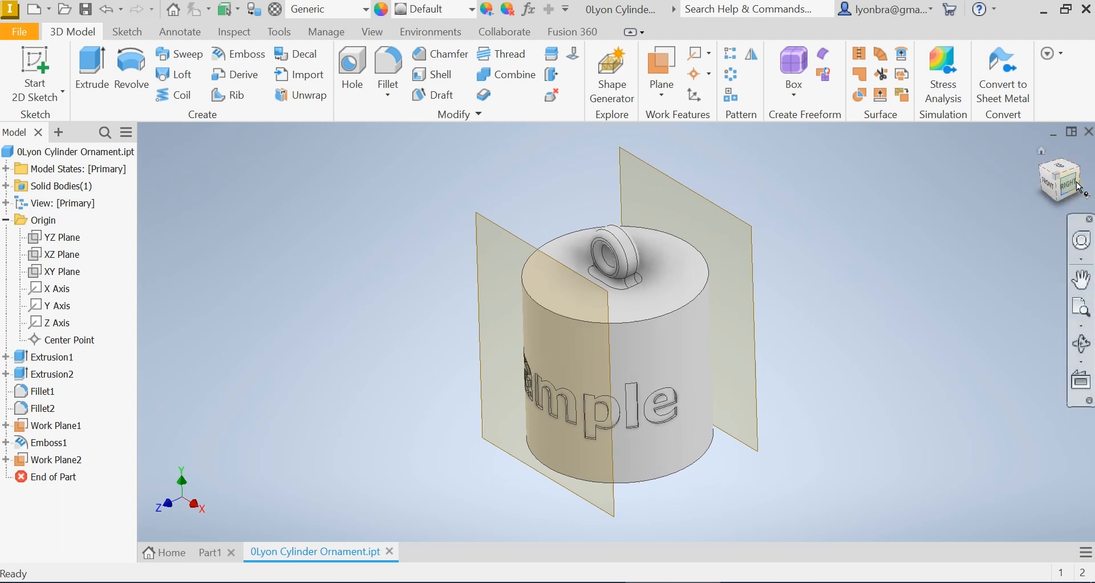
click(1084, 183)
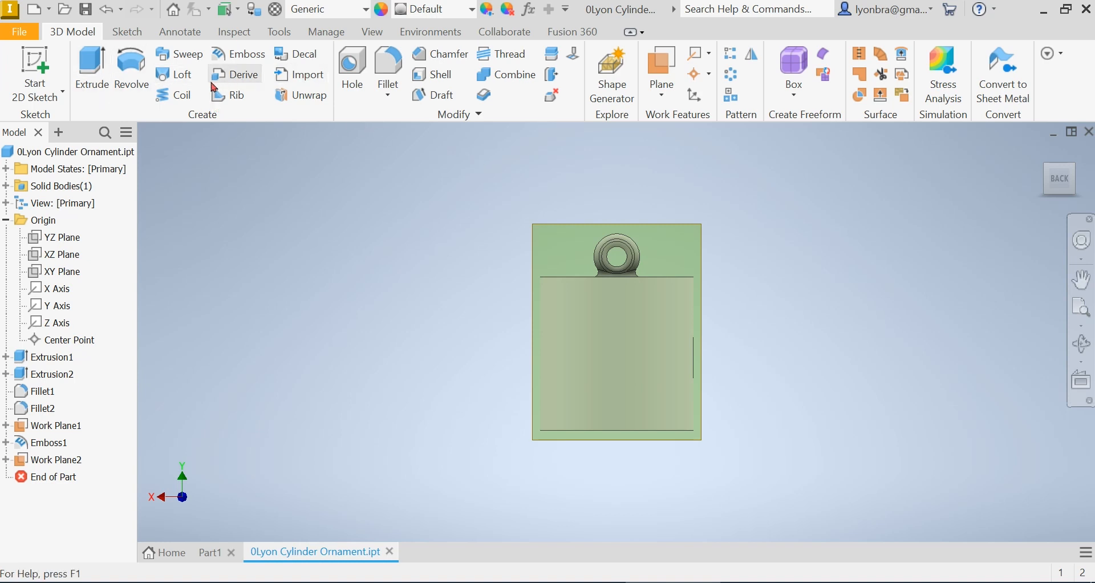
click(34, 68)
click(680, 220)
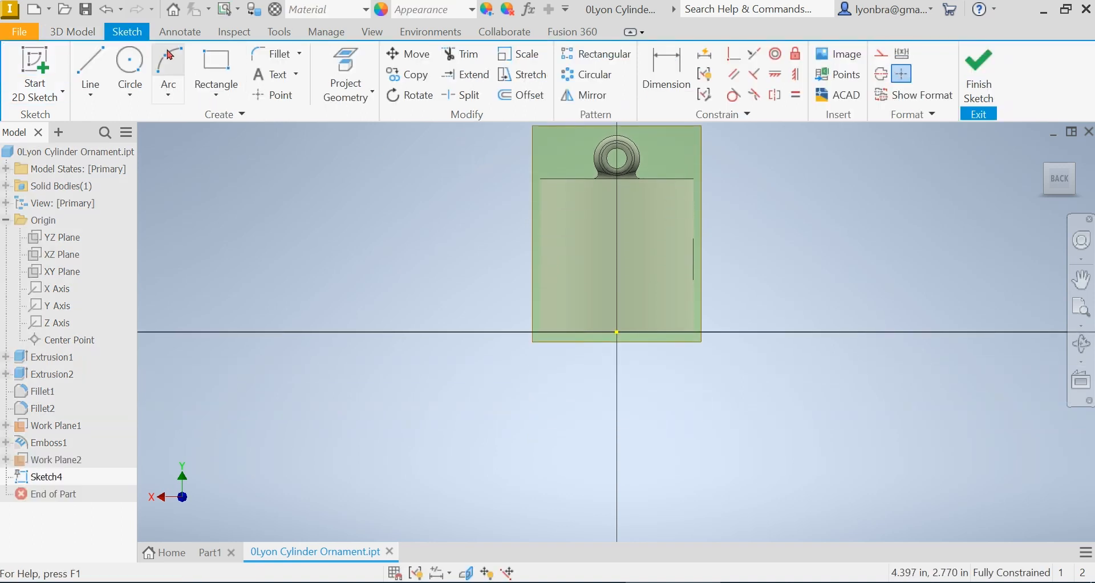
Place sketch text reading Text, bold, 0.400 in high, with centered horizontal and middle vertical alignment
click(275, 74)
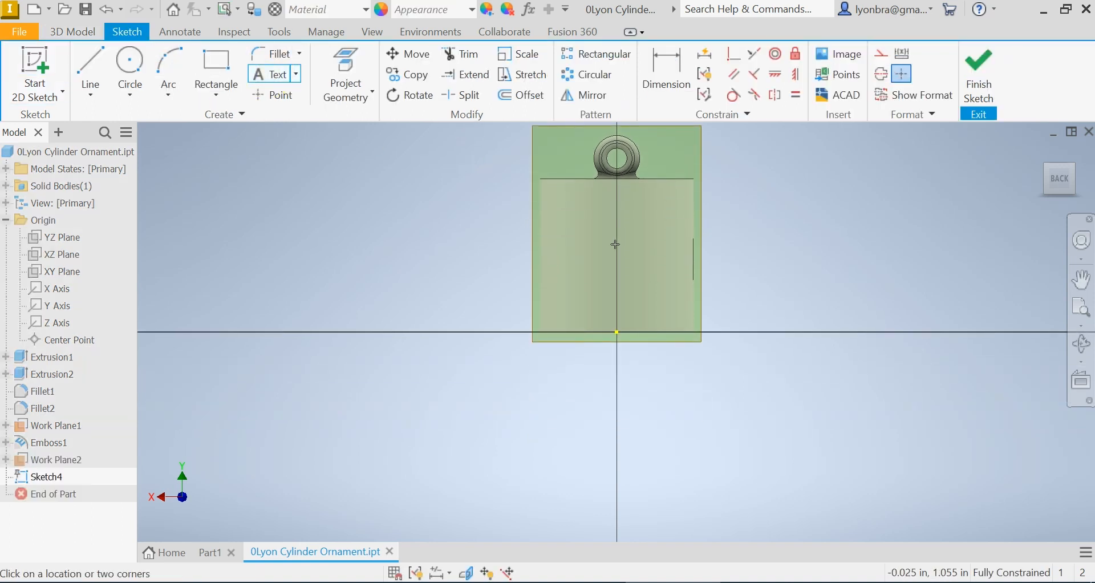
click(583, 255)
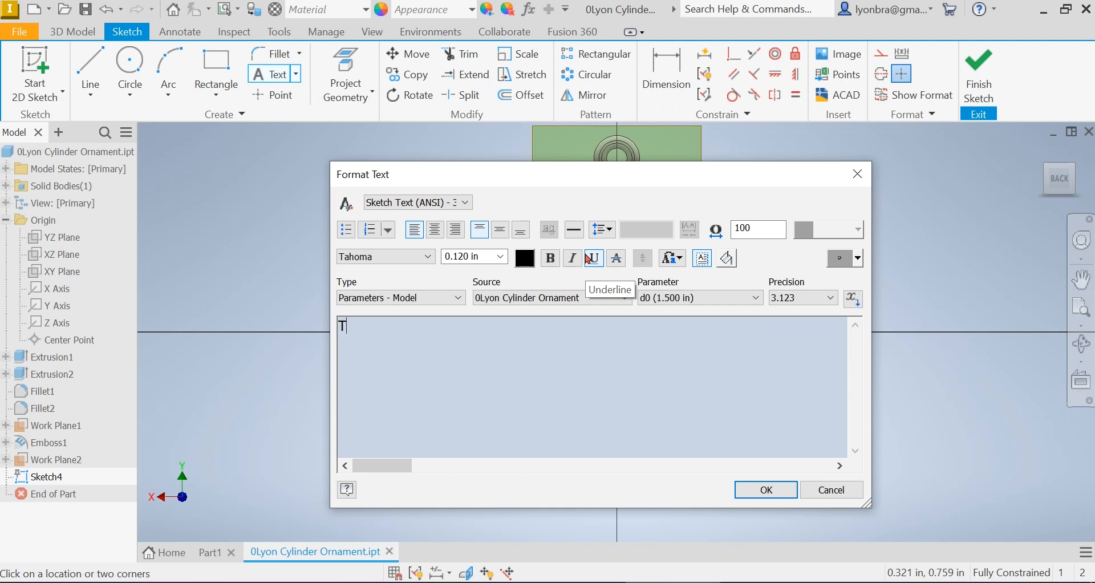
drag(411, 322, 256, 315)
click(551, 258)
double_click(473, 255)
text(.4)
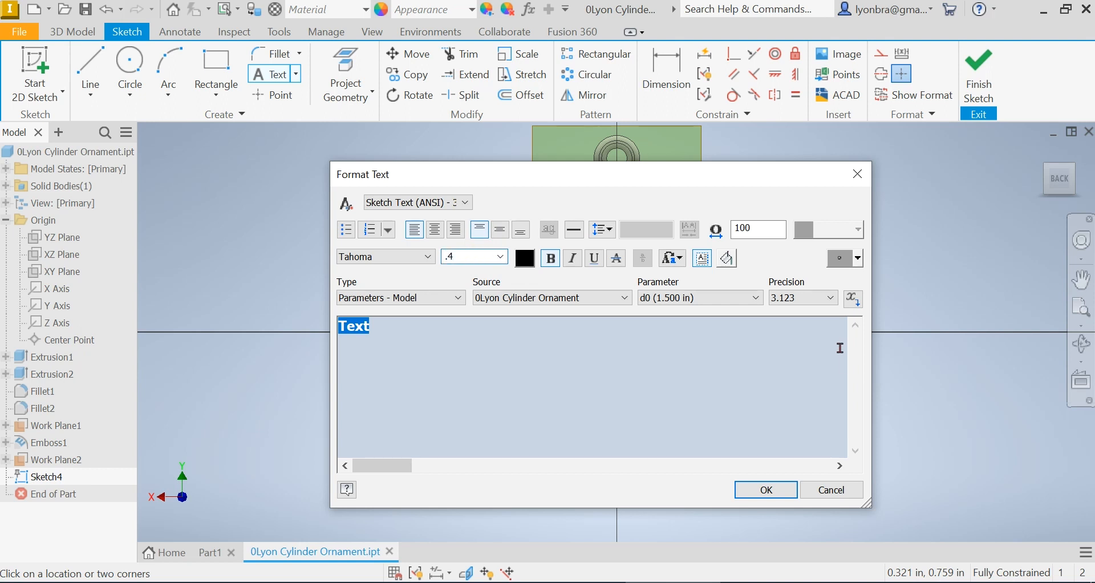
click(739, 366)
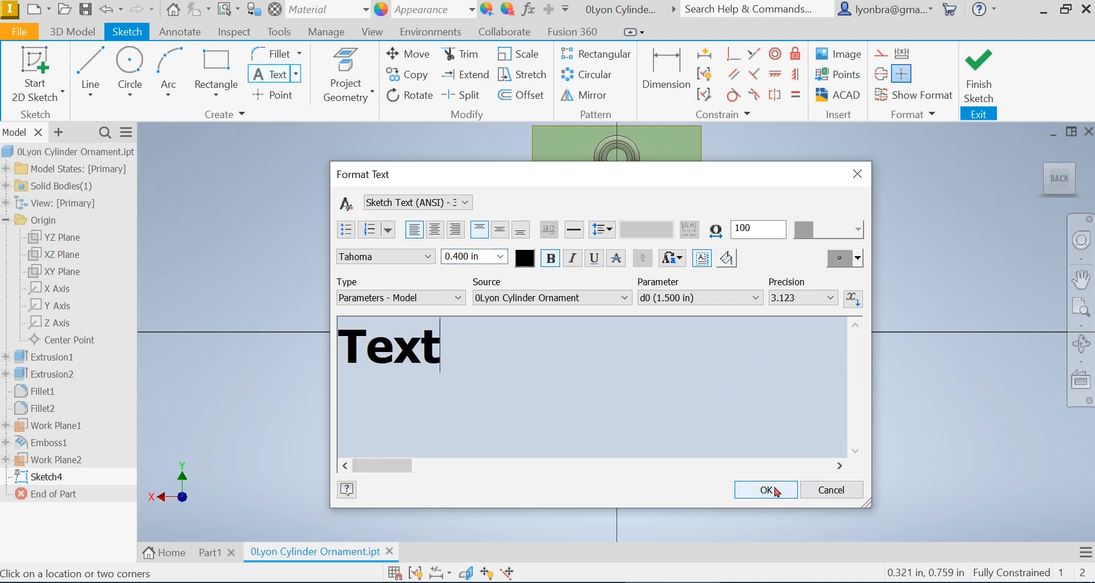
click(500, 230)
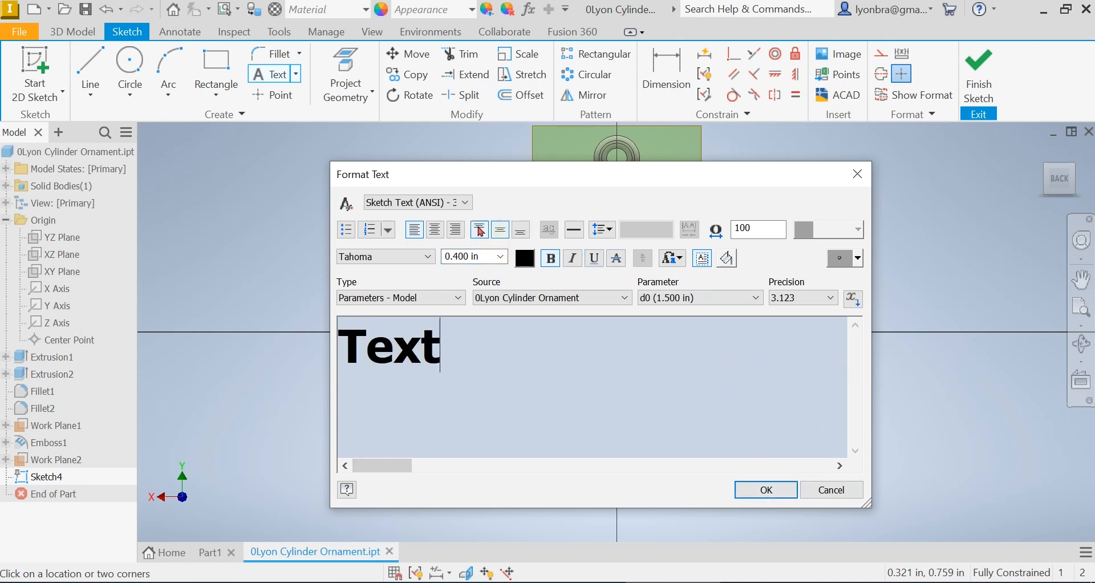
click(435, 231)
click(767, 490)
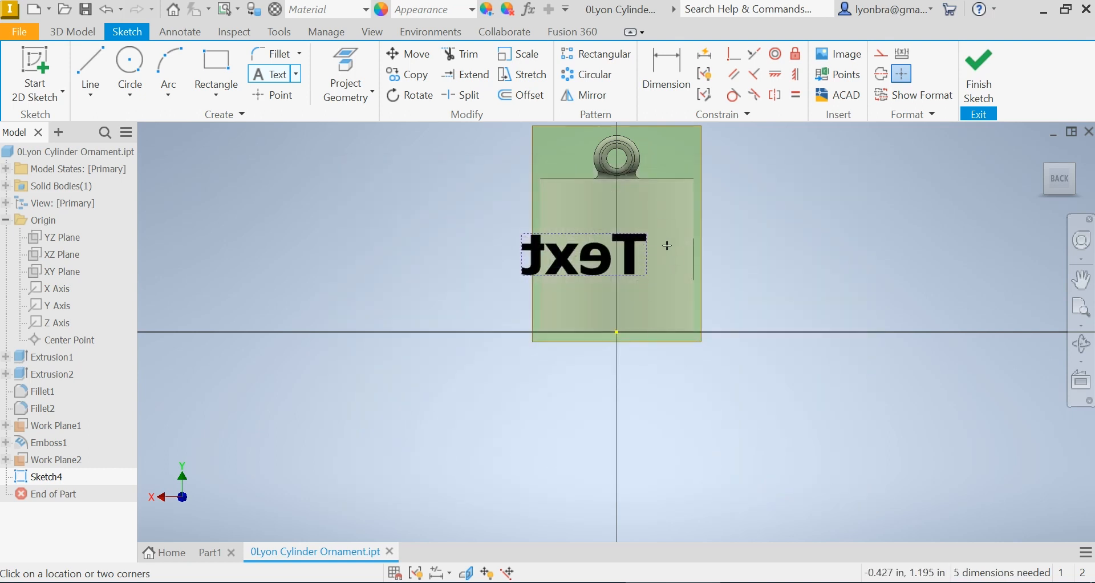
Shift the text slightly and flip the new work plane's normal so the text reads correctly
key(Escape)
drag(646, 262, 667, 262)
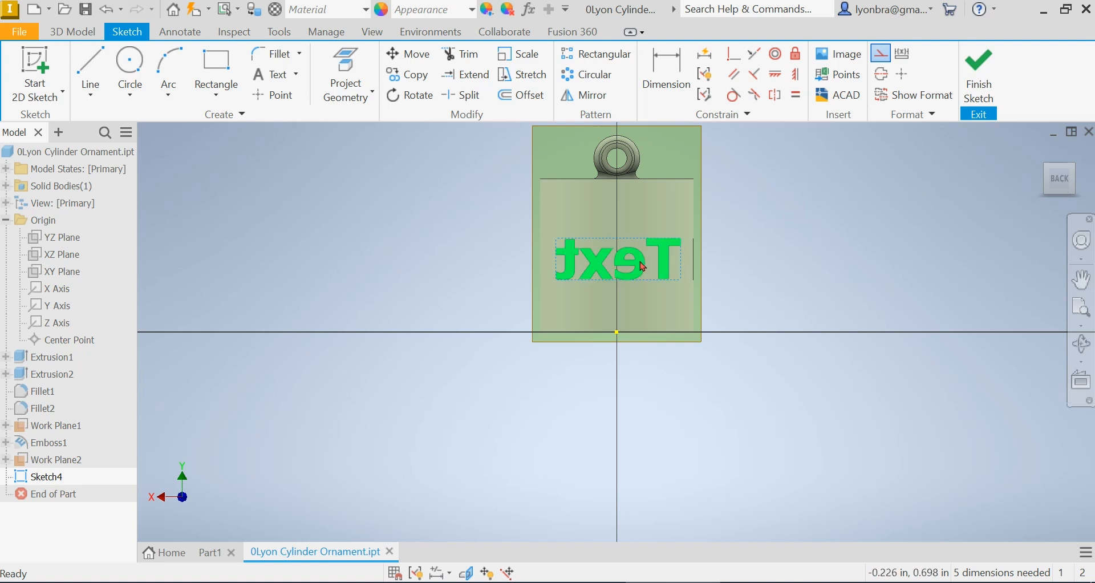
click(698, 137)
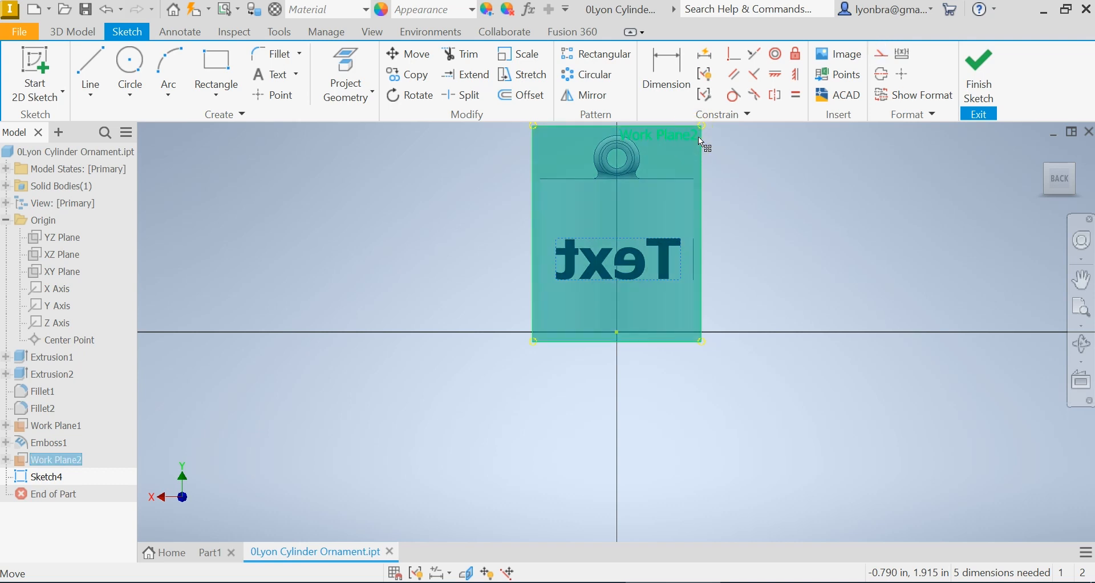
right_click(698, 137)
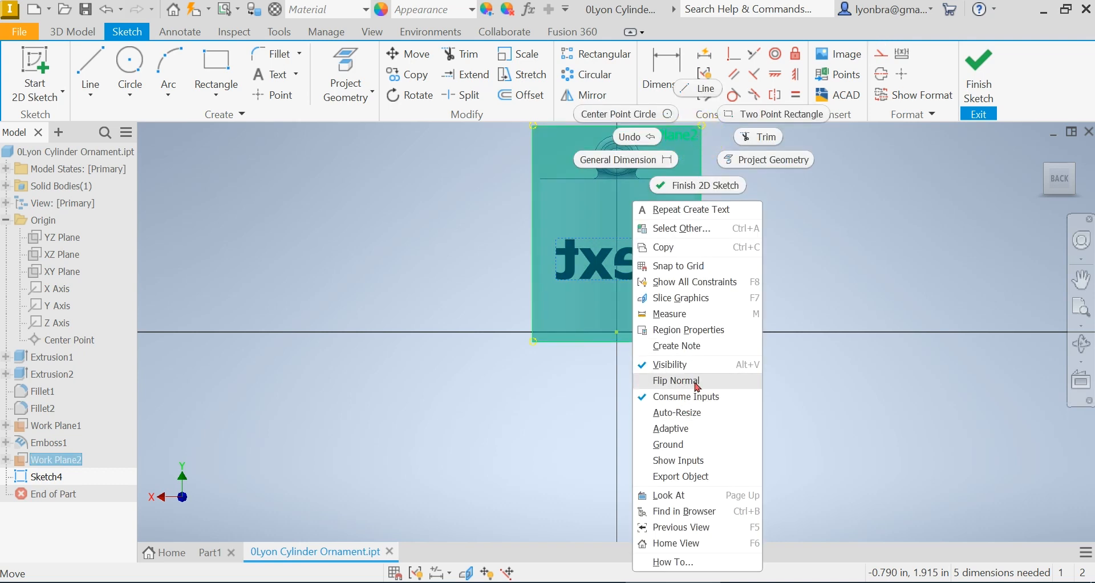
click(667, 380)
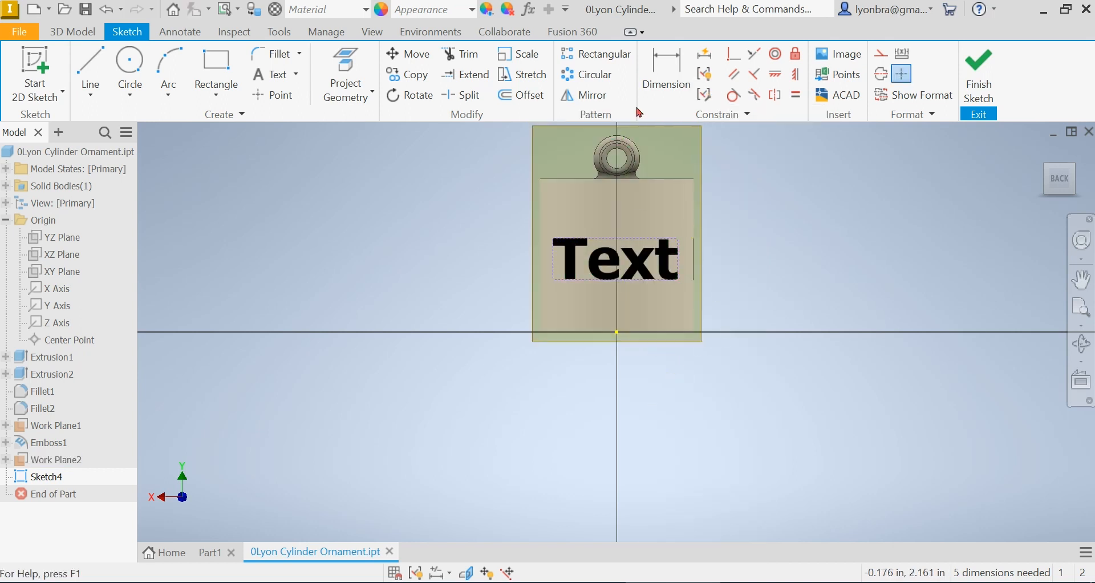
Constrain the text's top center point vertically to the sketch origin and finish the sketch
click(796, 74)
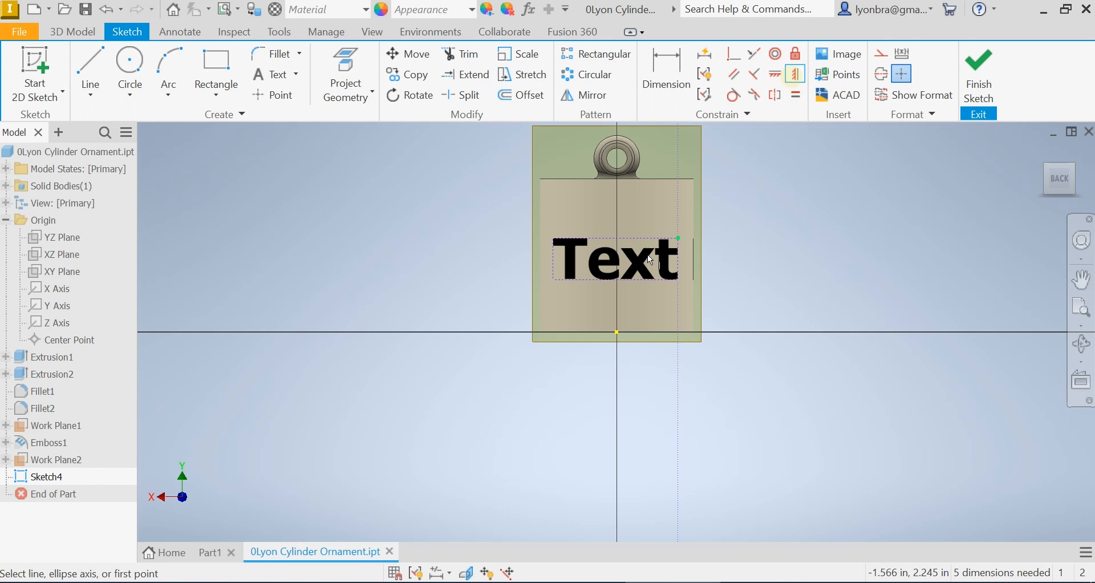
click(616, 237)
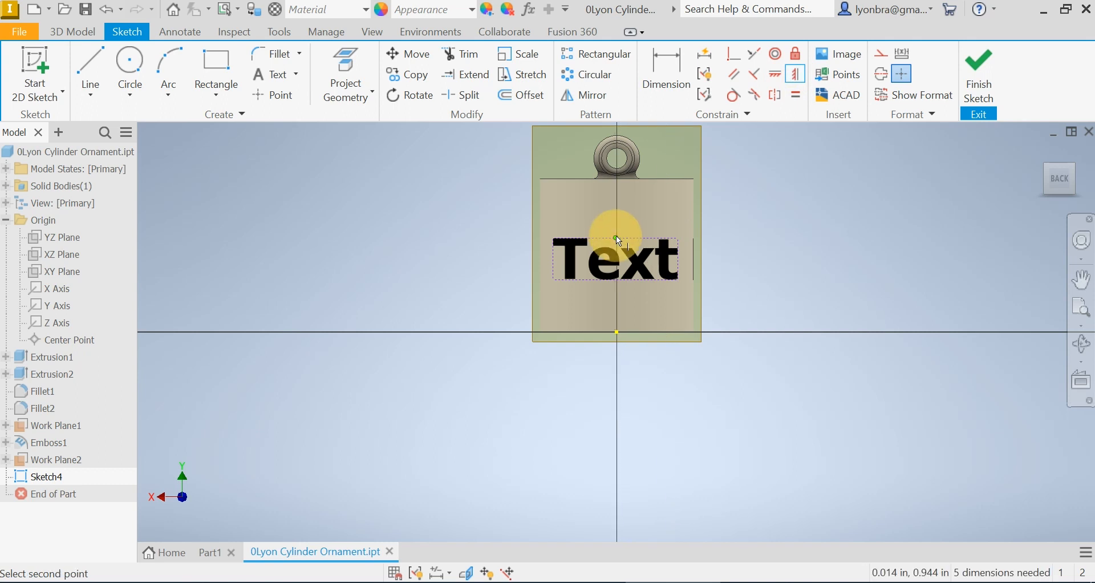
click(615, 331)
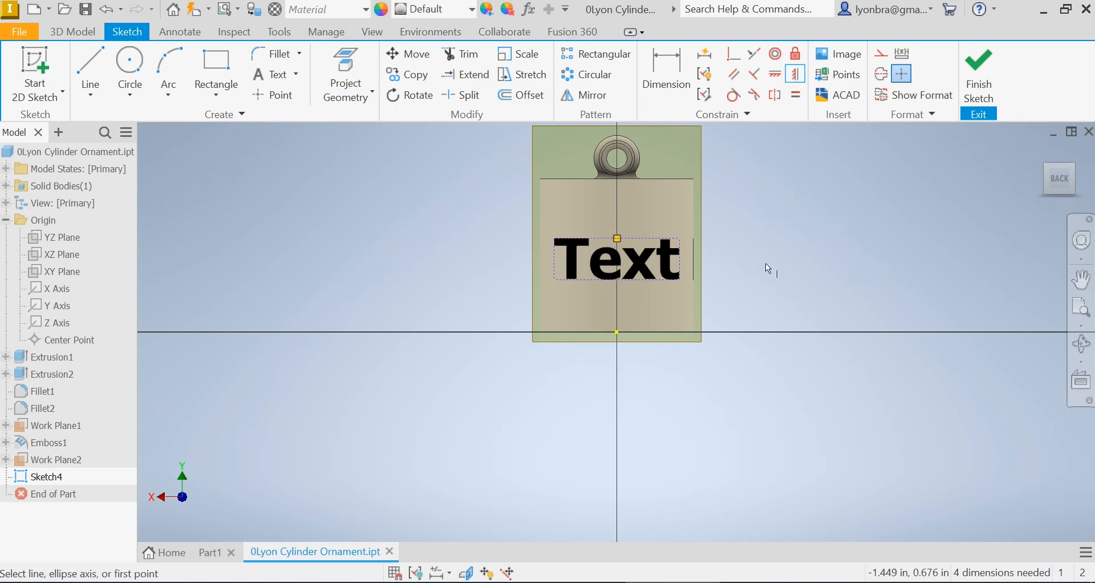
click(982, 80)
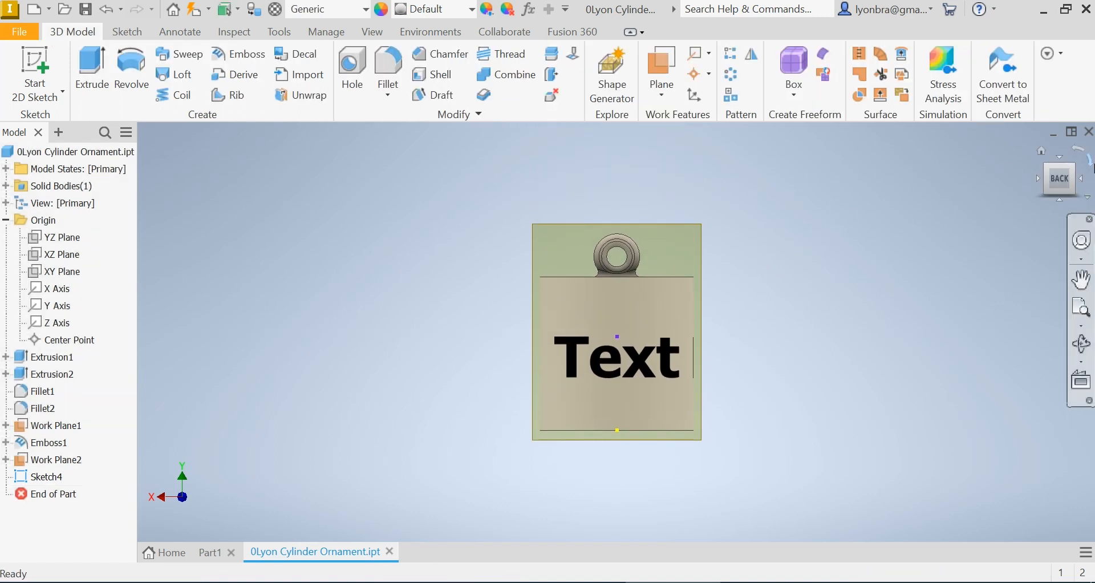
Engrave the Text profile 0.02 in from the face, wrapped onto the cylinder's side face
click(1077, 169)
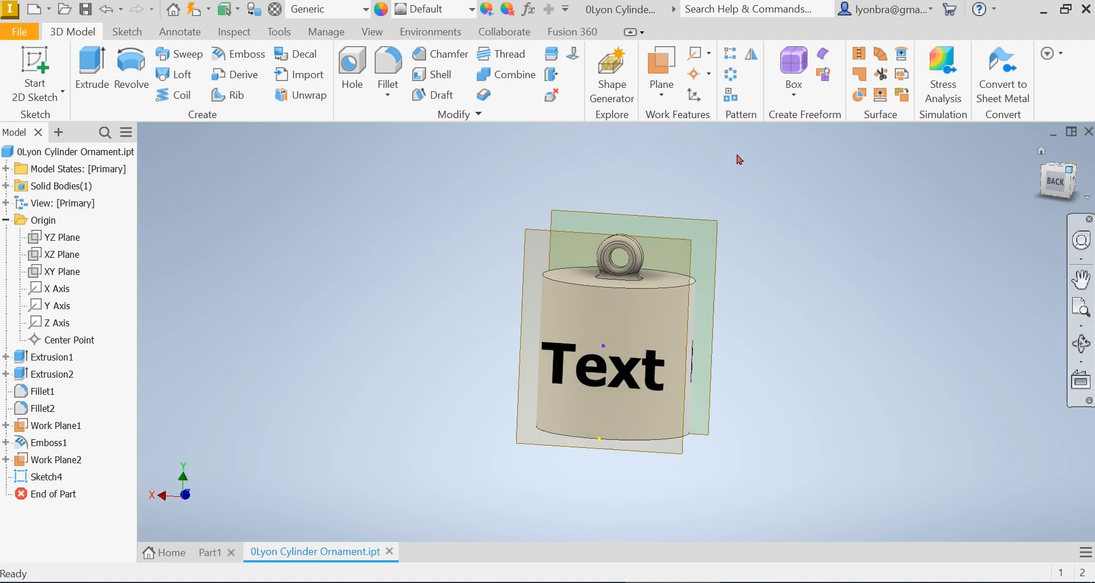
click(239, 54)
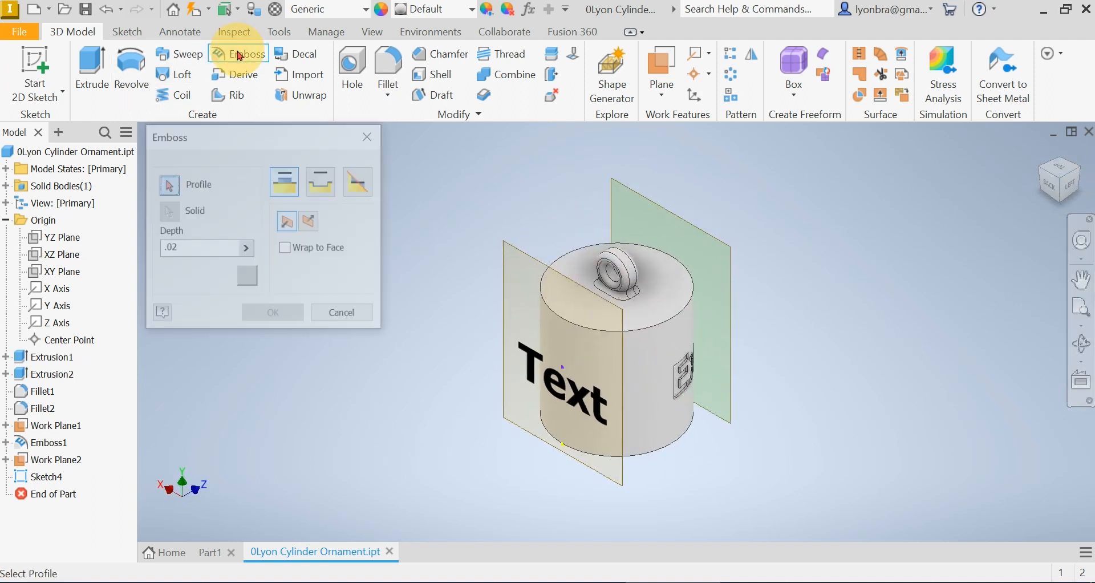
click(561, 391)
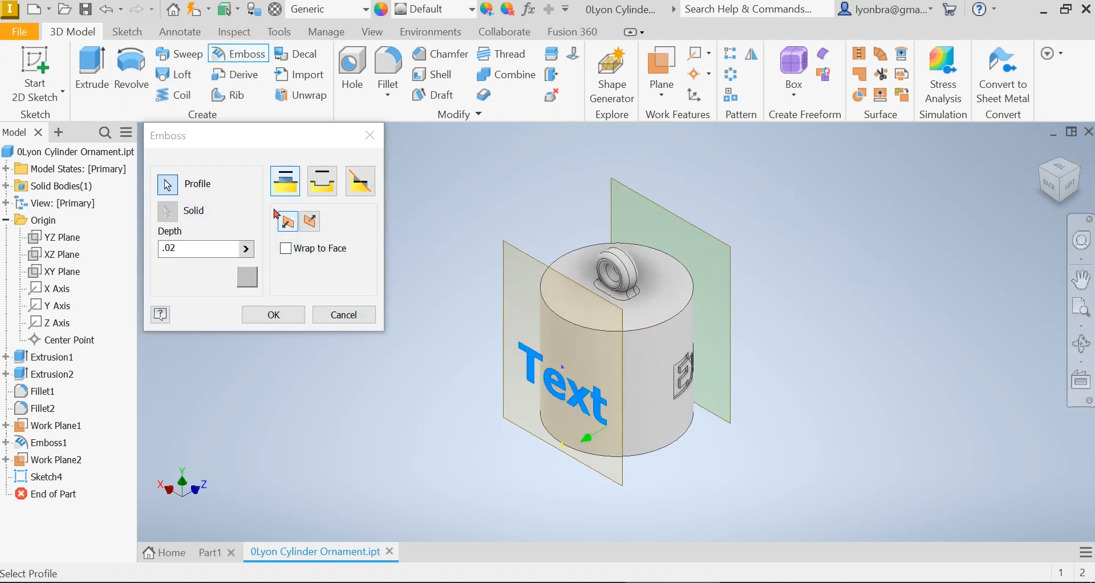
click(323, 180)
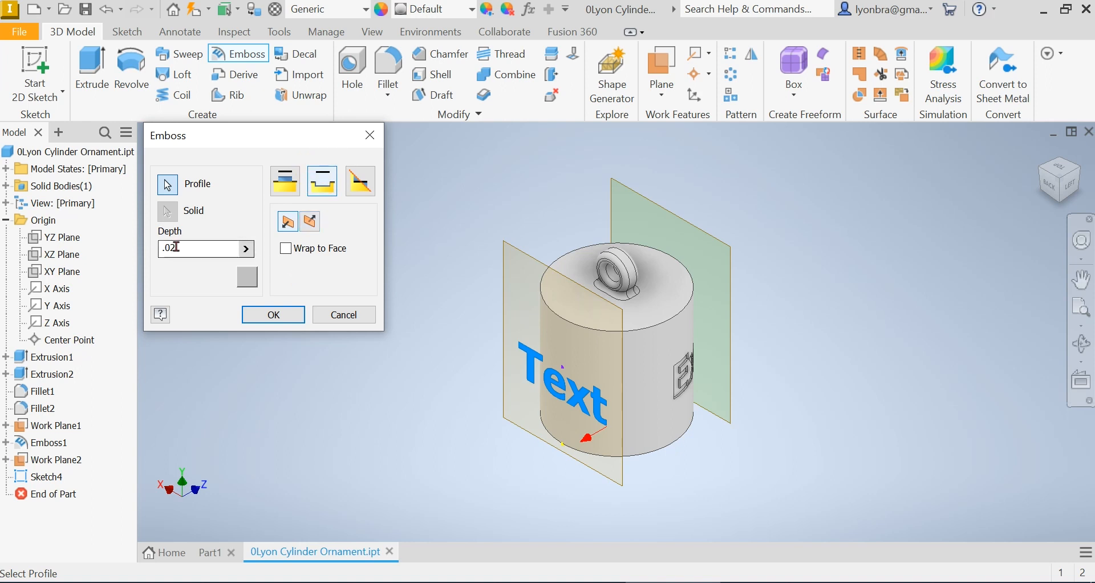
click(287, 249)
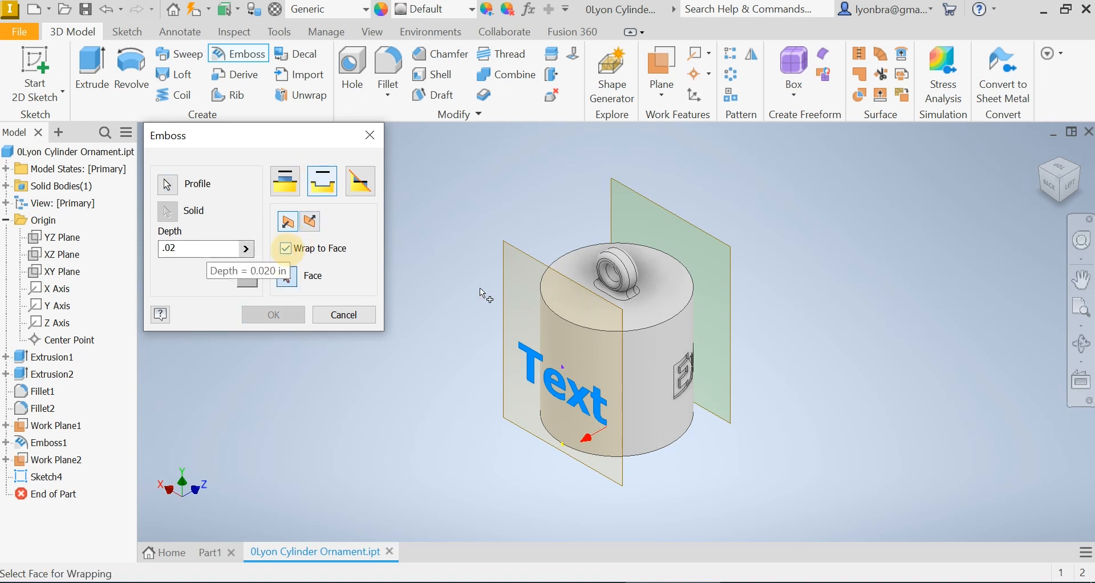
click(644, 360)
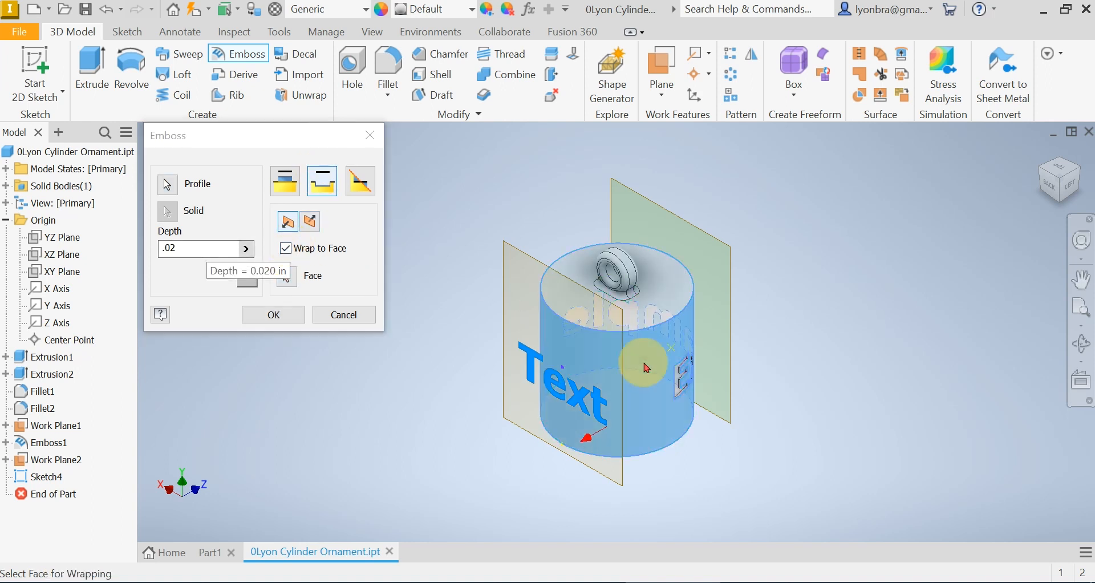
click(273, 314)
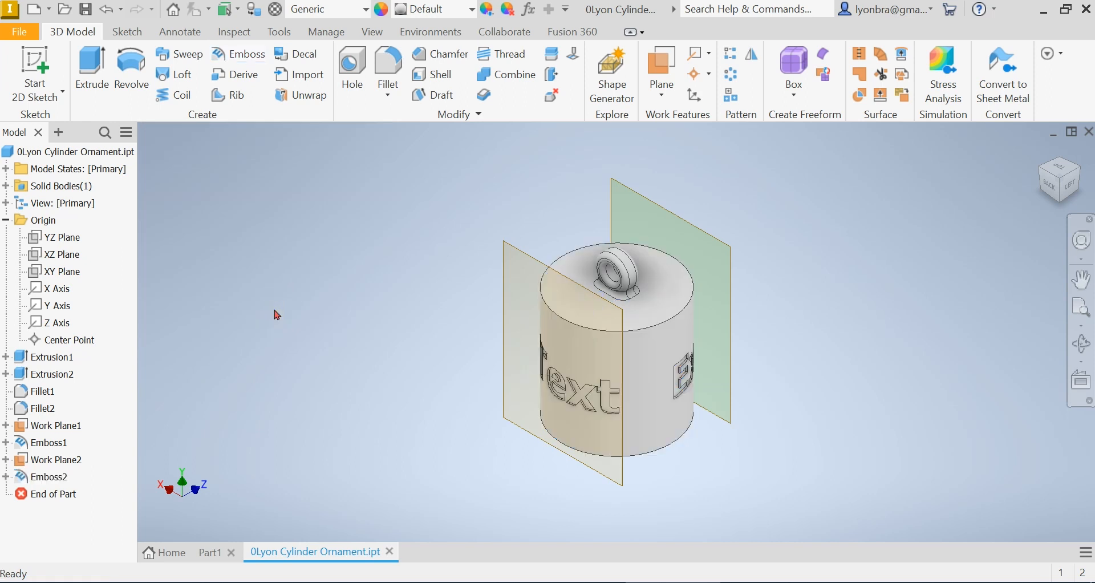
Save the part as a new file from the Save As dialog
click(1085, 347)
drag(738, 324, 149, 456)
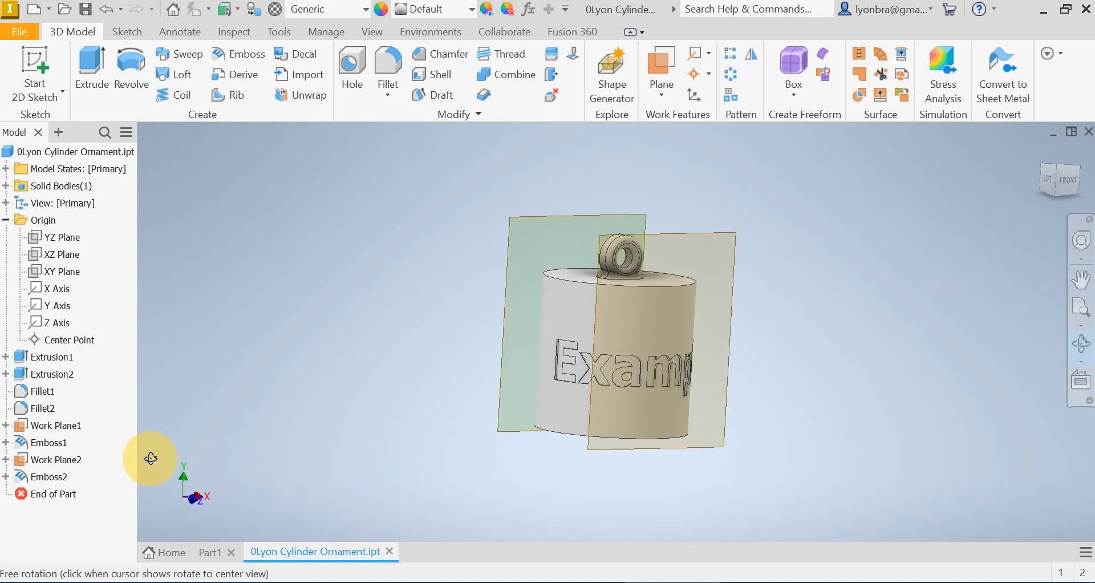
click(20, 32)
click(47, 229)
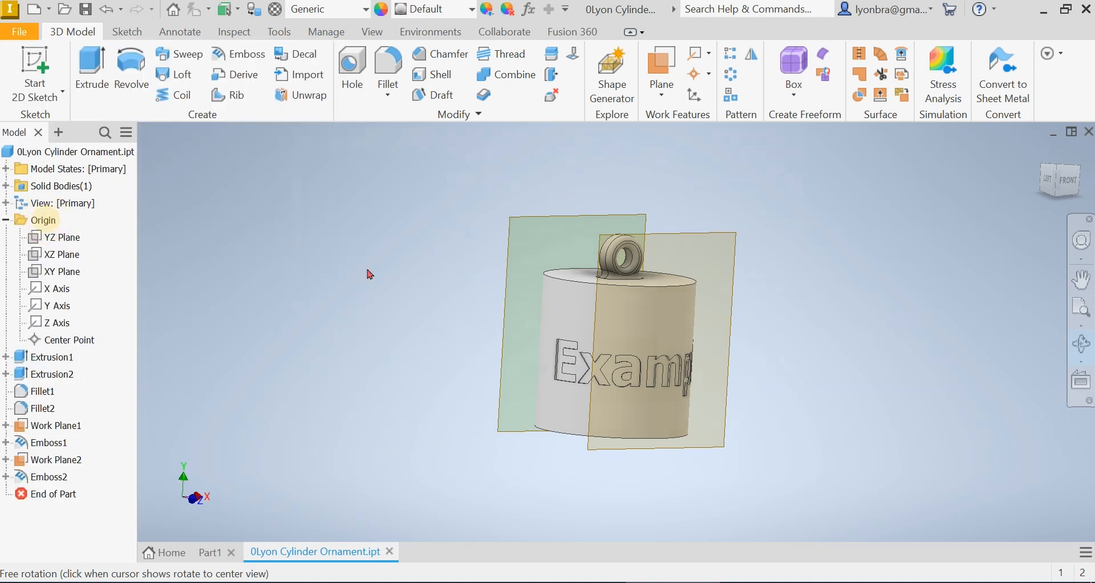
click(623, 374)
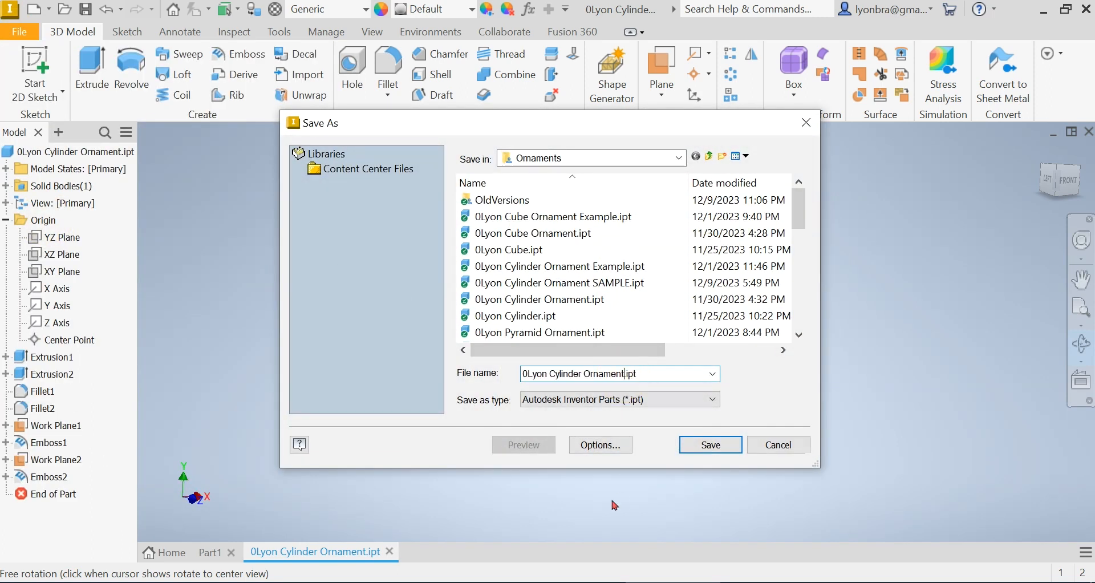